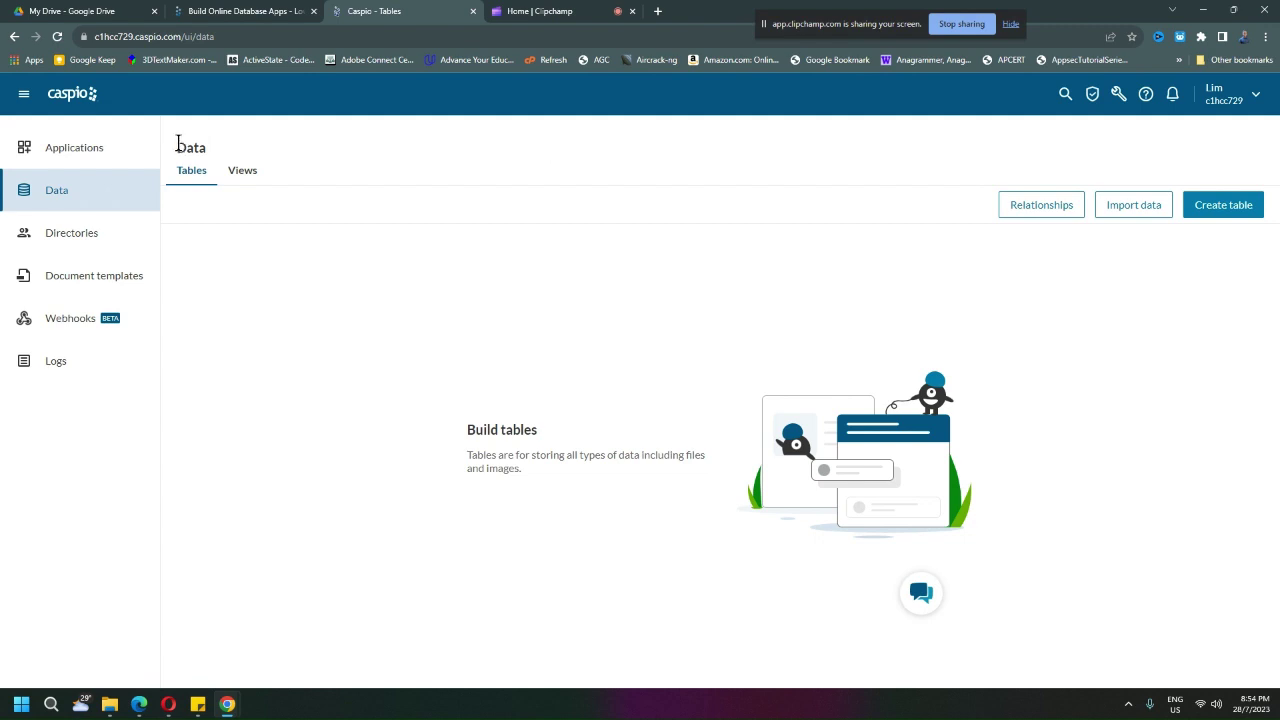
# Step: Open the Performance workbook from the Documents folder in Excel, examine its header row, close it and return to Caspio
pyautogui.moveTo(177, 146); pyautogui.dragTo(215, 156)
pyautogui.click(110, 704)
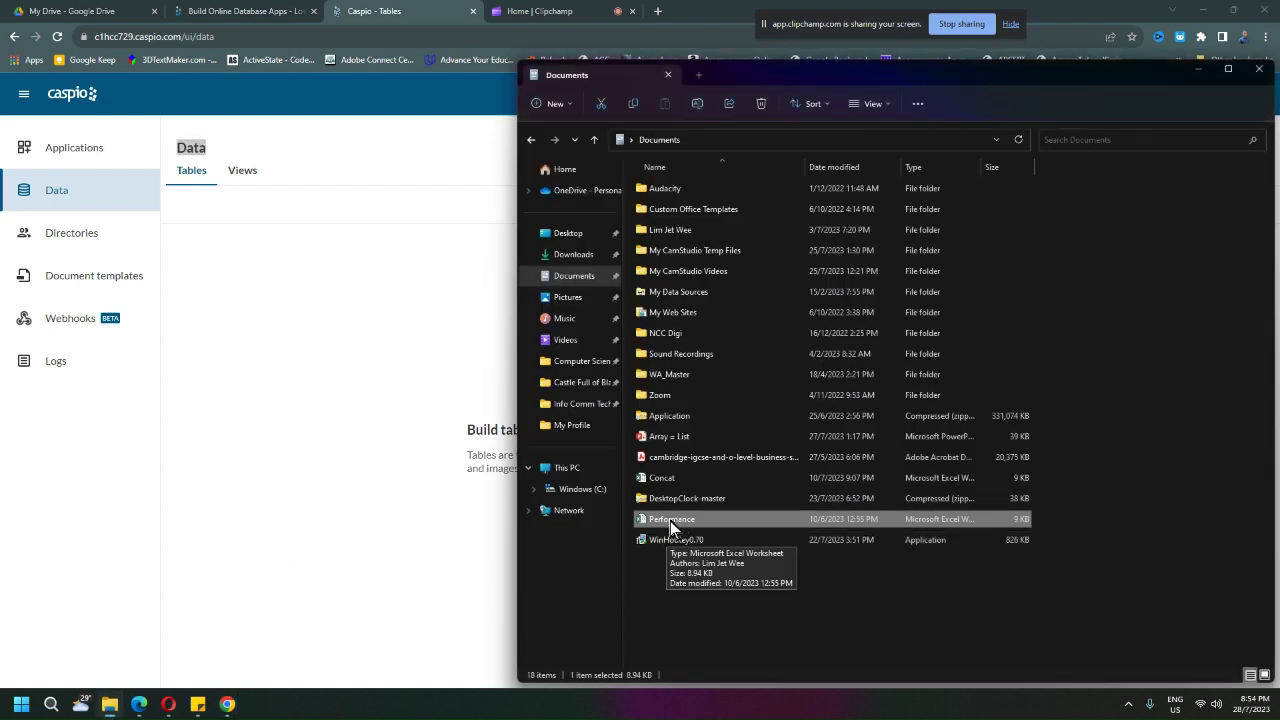
pyautogui.doubleClick(670, 520)
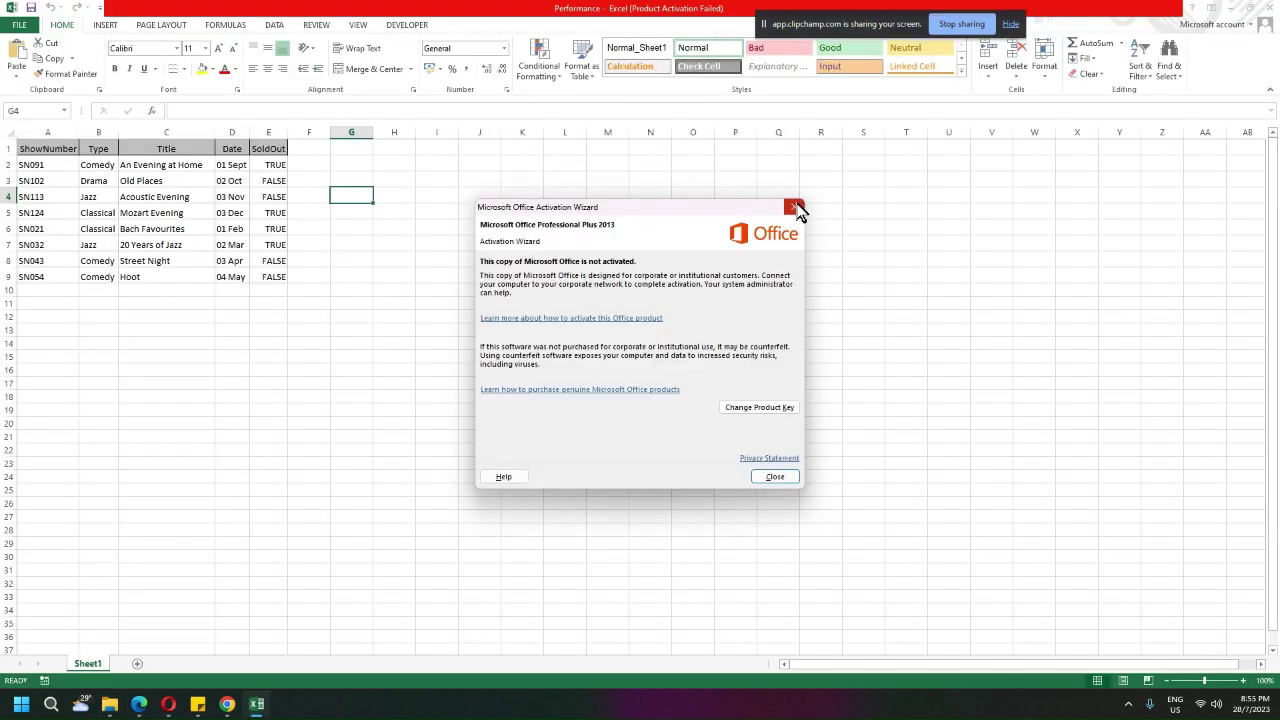
pyautogui.click(794, 208)
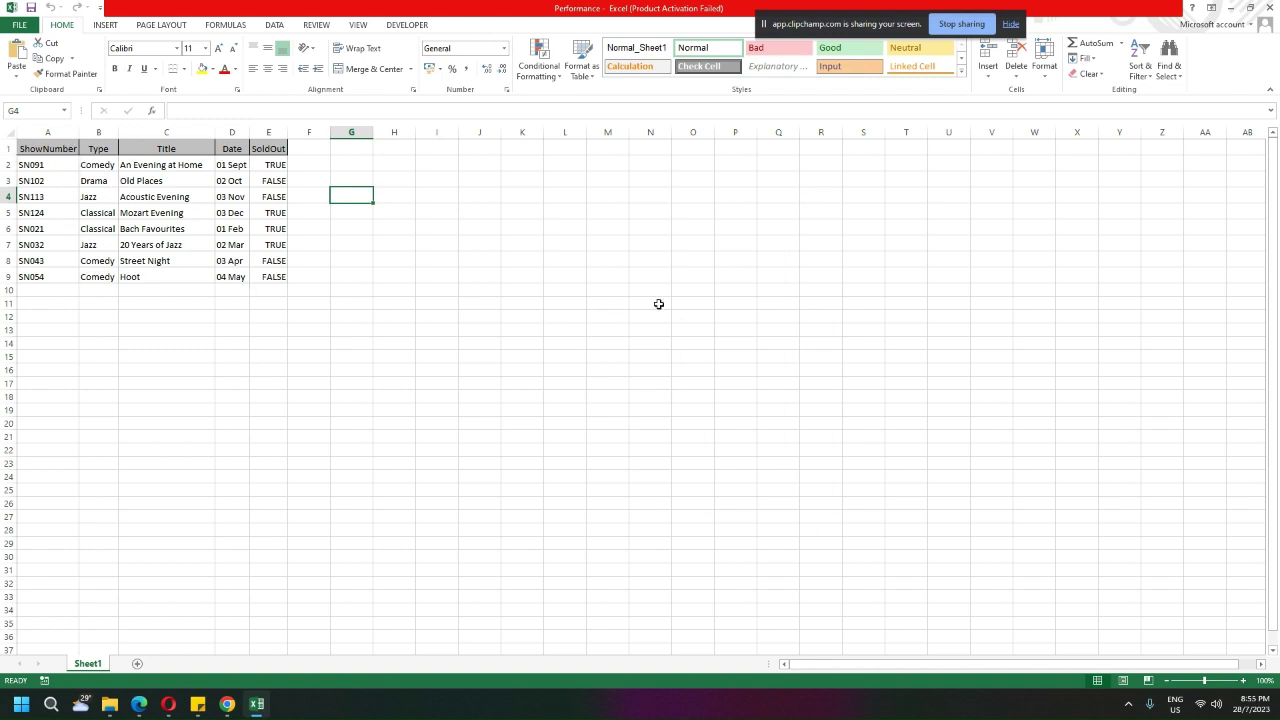
pyautogui.click(9, 148)
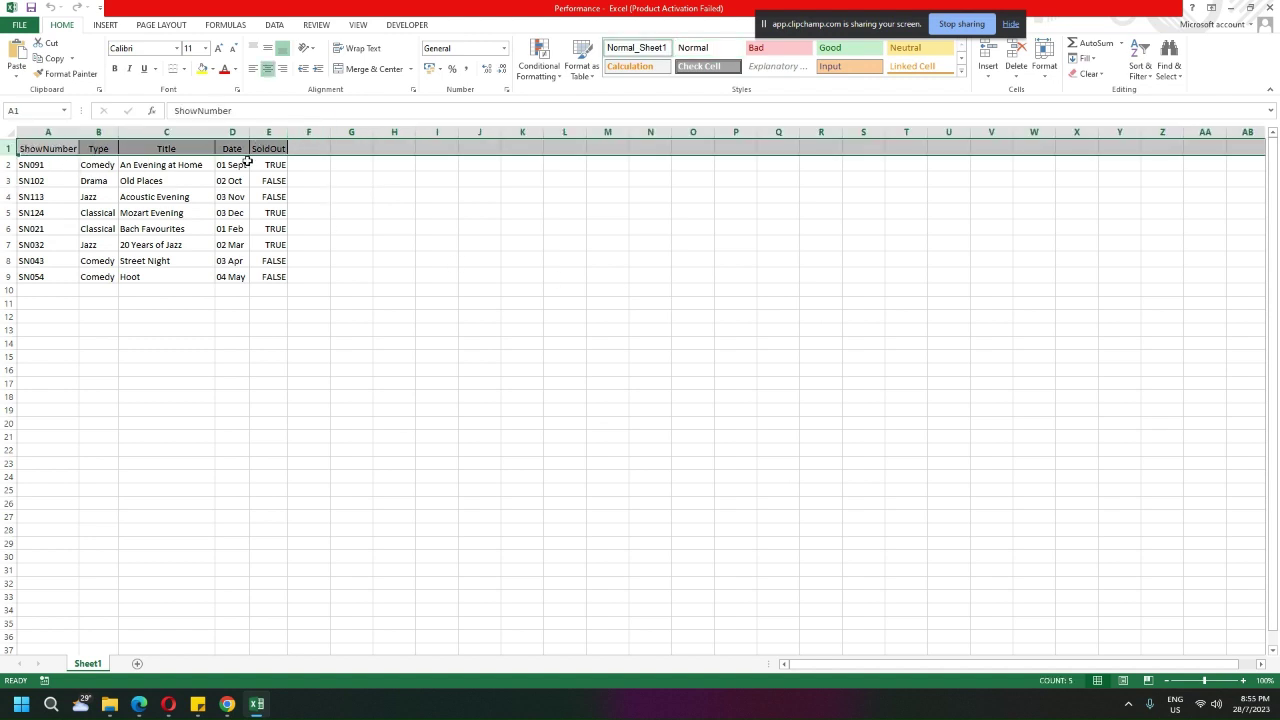
pyautogui.click(1270, 10)
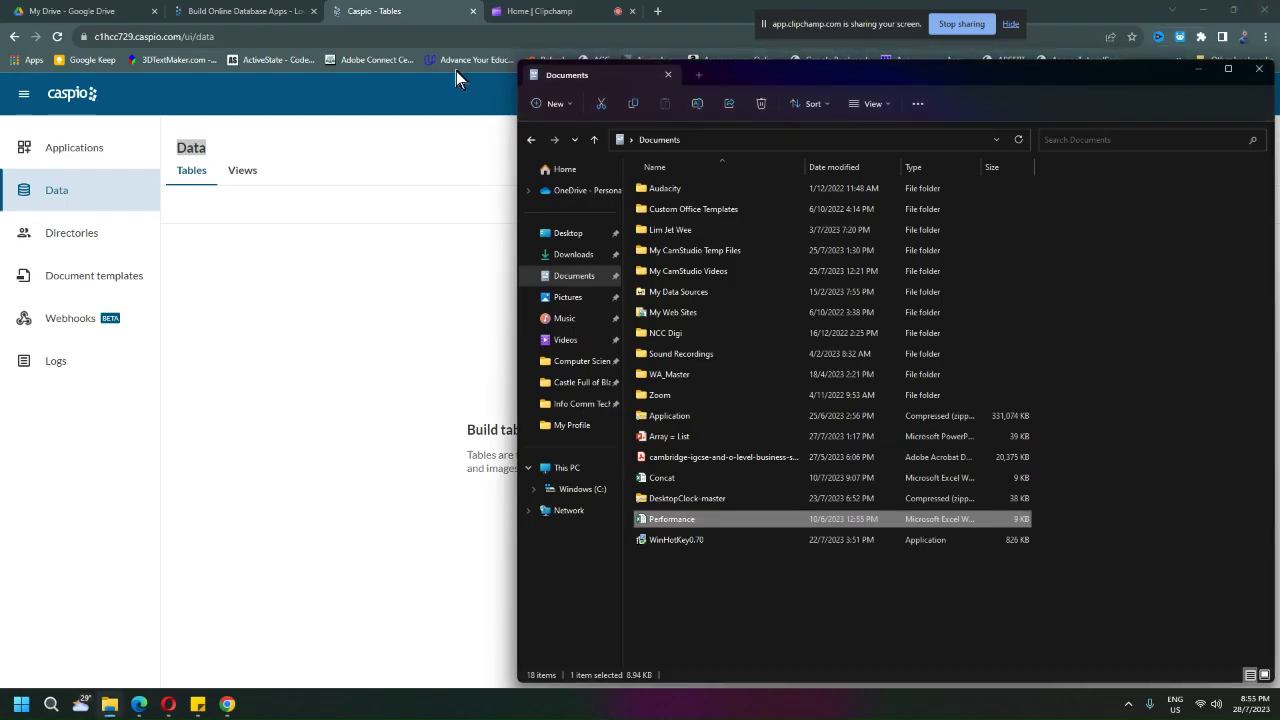
pyautogui.click(391, 20)
pyautogui.click(368, 294)
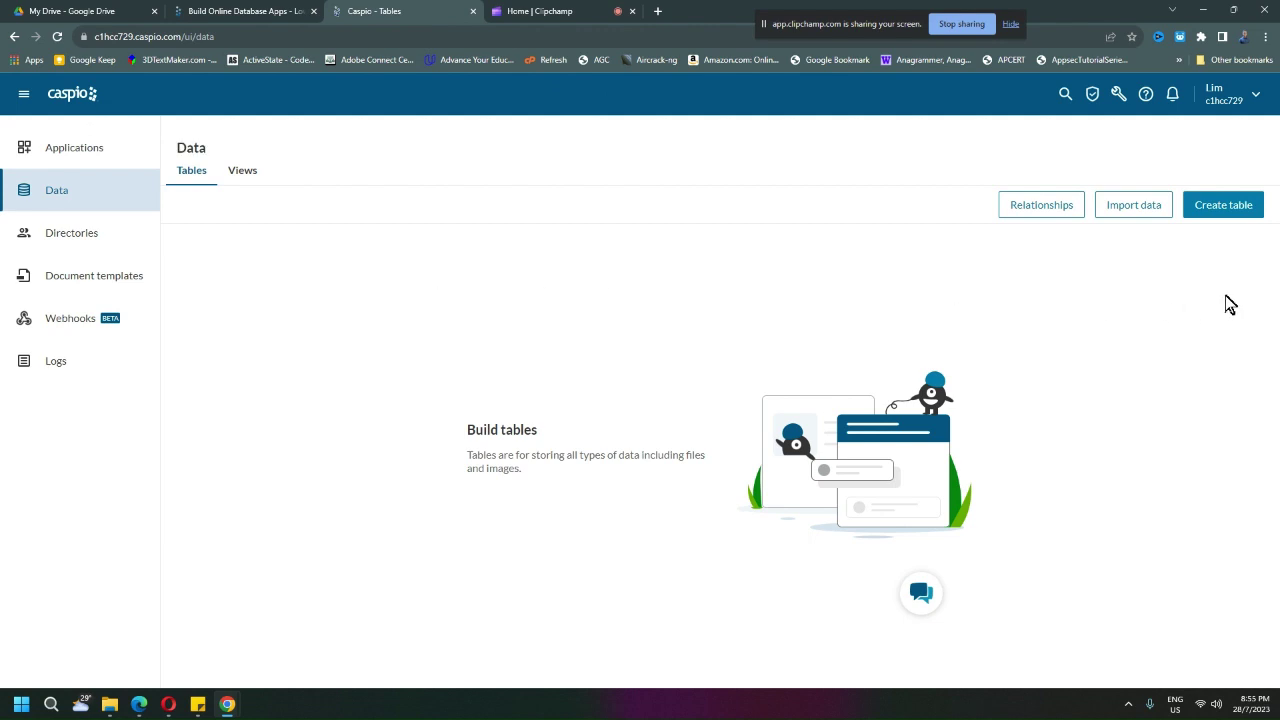
# Step: Upload Performance.xlsx from the Documents folder as the data import file and proceed to the import configuration
pyautogui.click(1125, 208)
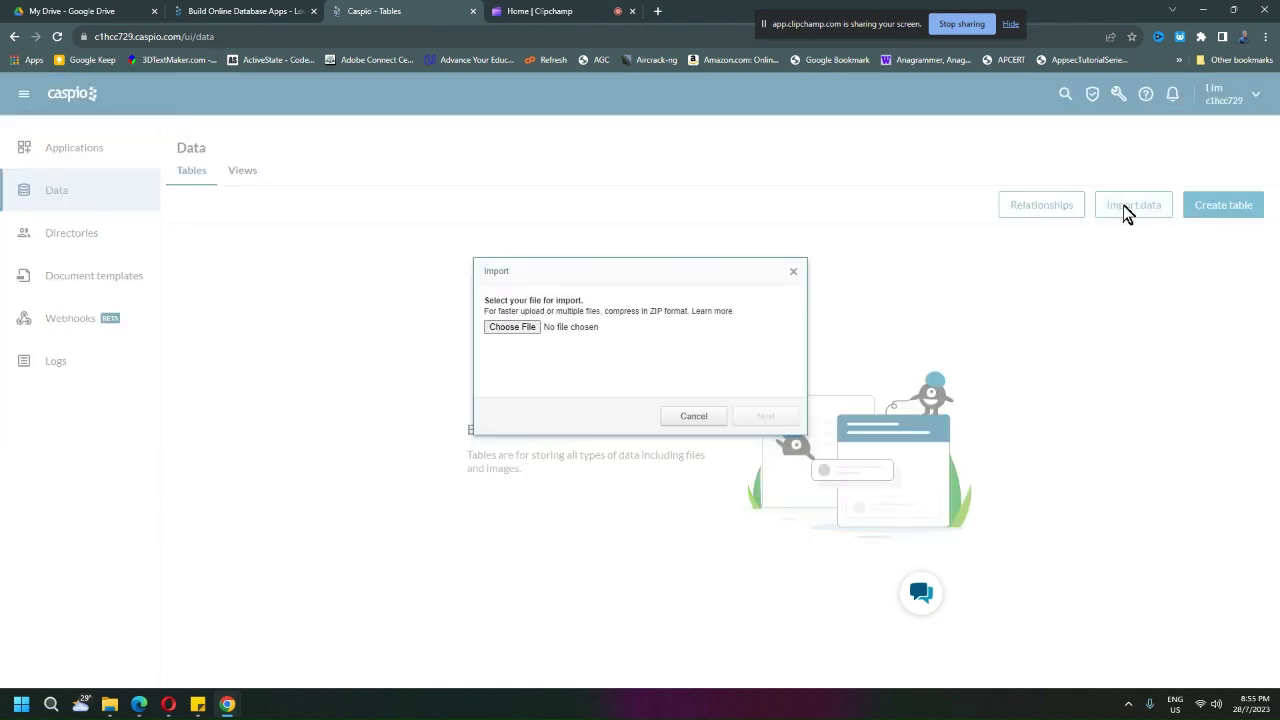
pyautogui.click(520, 327)
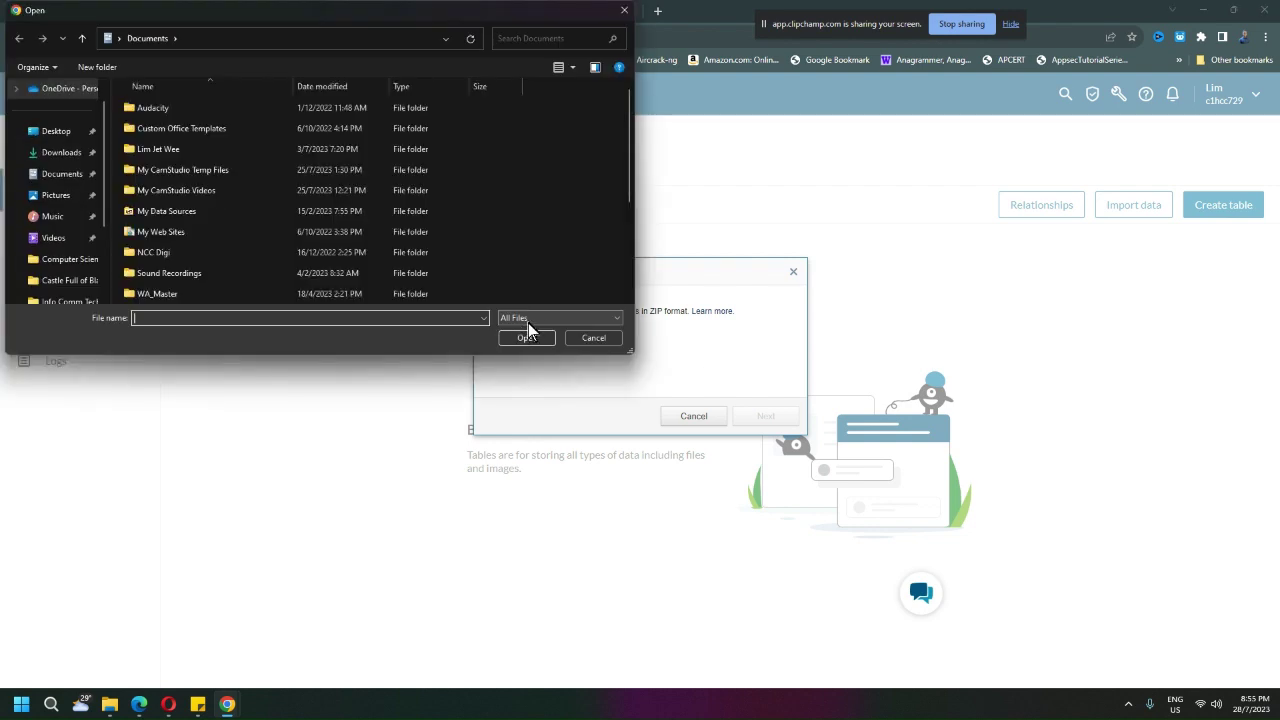
pyautogui.moveTo(628, 139); pyautogui.dragTo(615, 246)
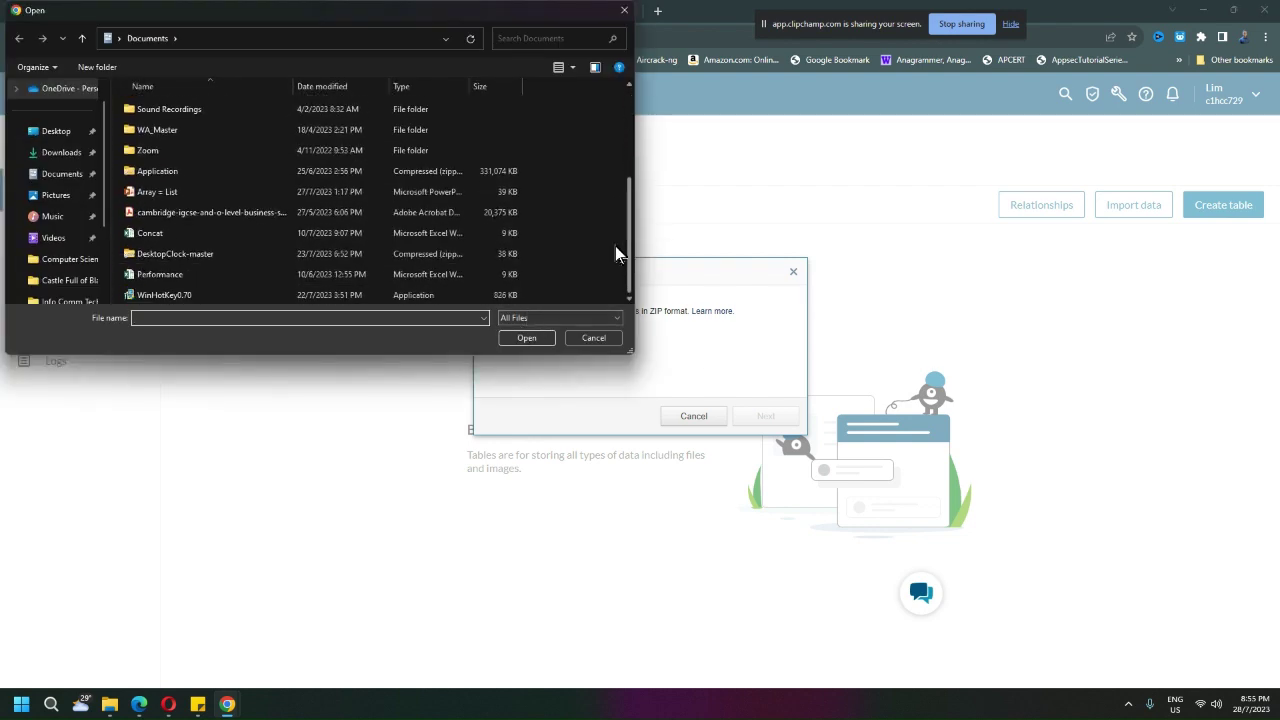
pyautogui.click(177, 278)
pyautogui.click(533, 341)
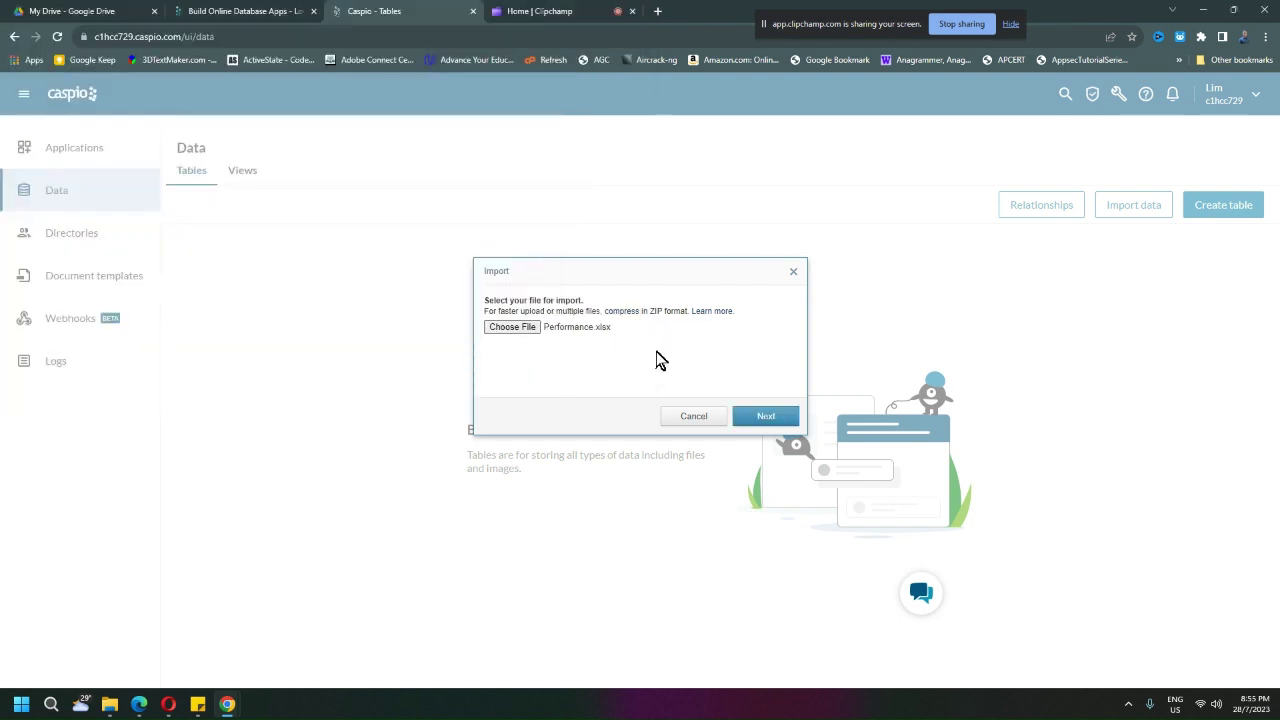
pyautogui.click(777, 418)
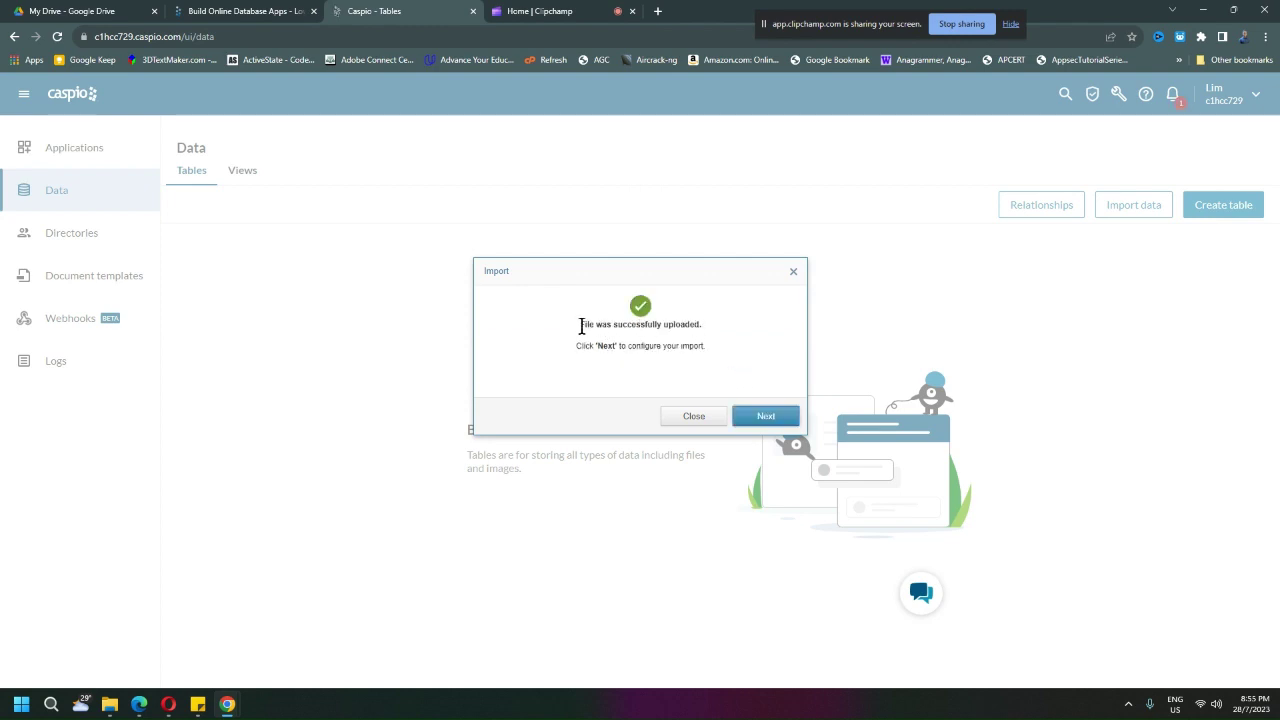
pyautogui.moveTo(580, 325); pyautogui.dragTo(713, 333)
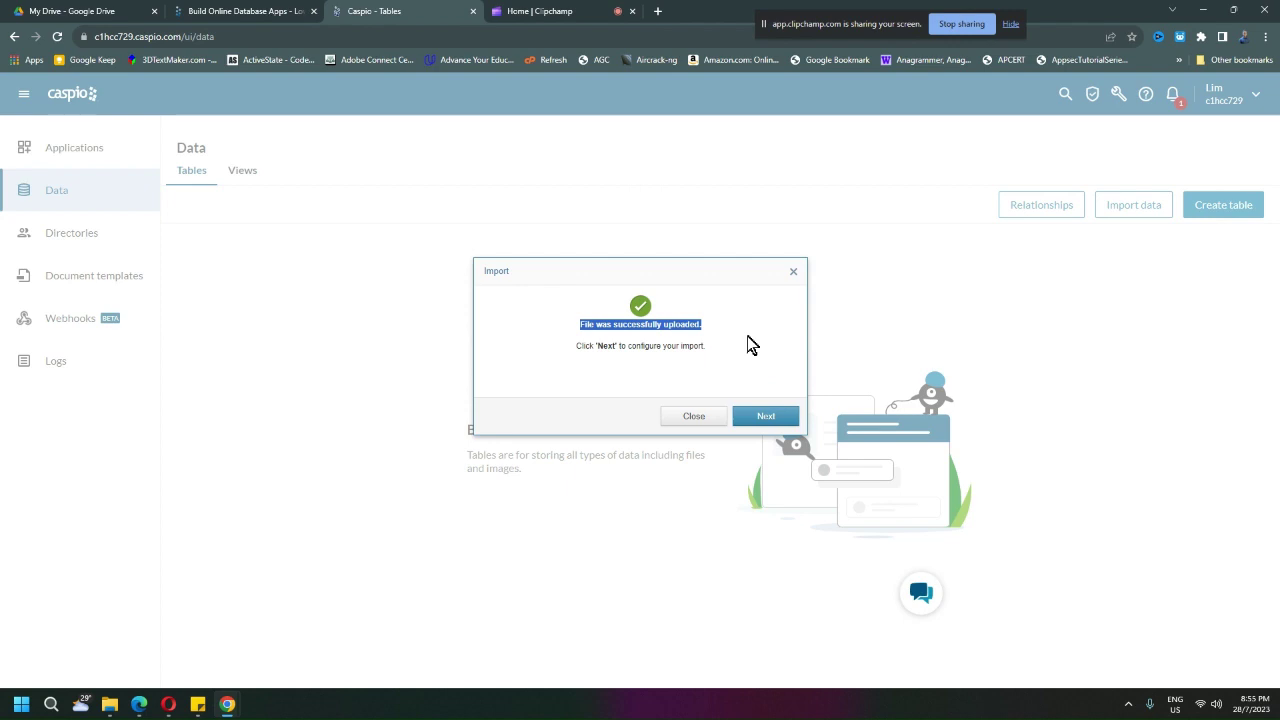
pyautogui.click(755, 415)
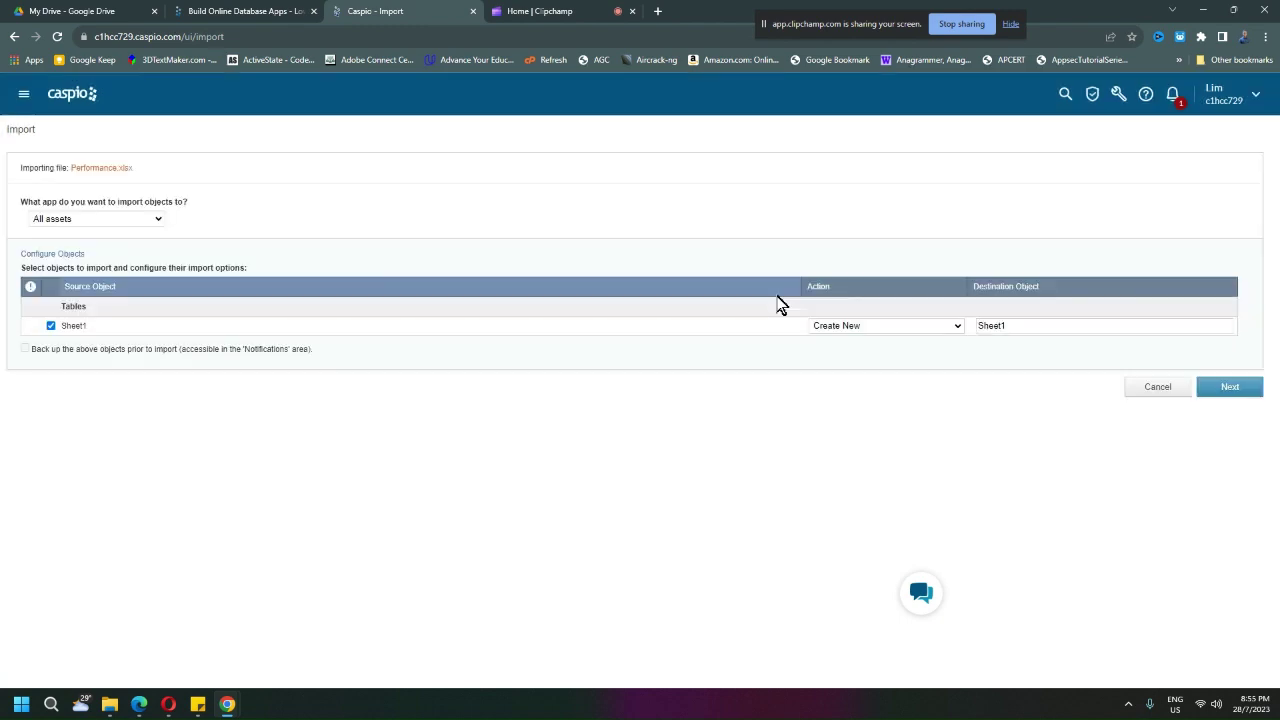
# Step: Keep Sheet1 of the uploaded file included in the import, with Create New as its action
pyautogui.doubleClick(75, 327)
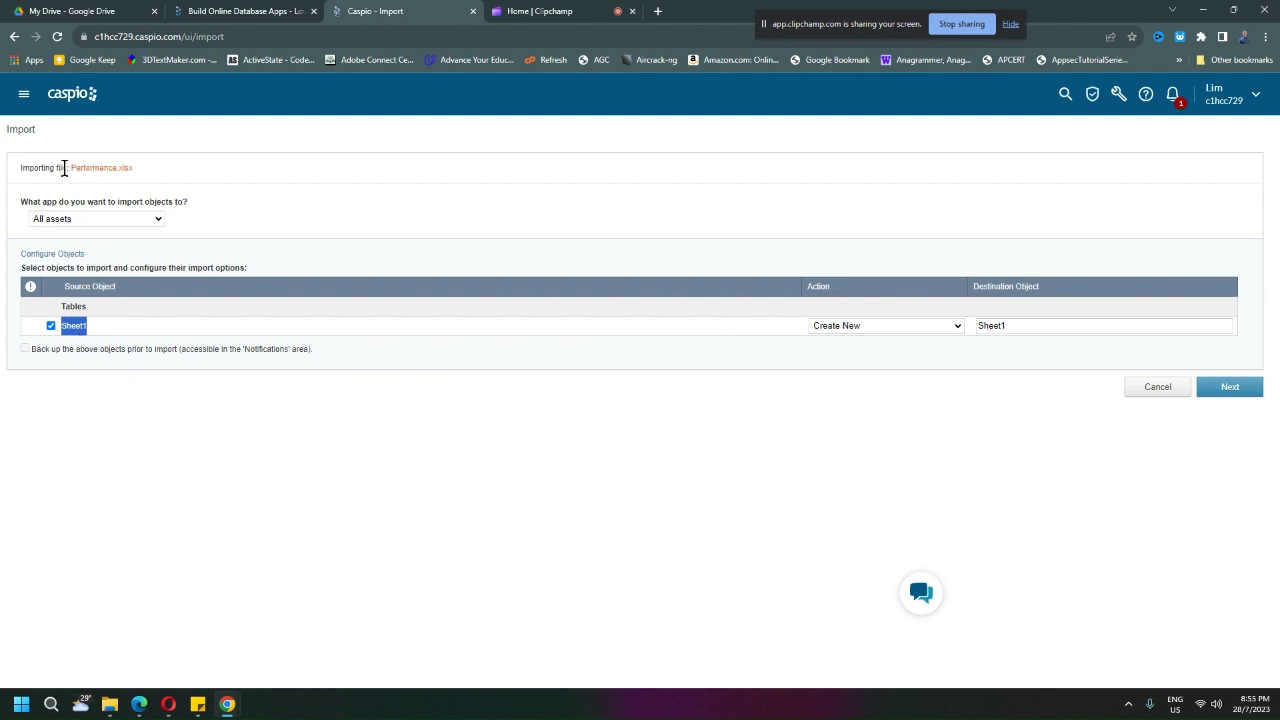
pyautogui.moveTo(66, 169); pyautogui.dragTo(140, 177)
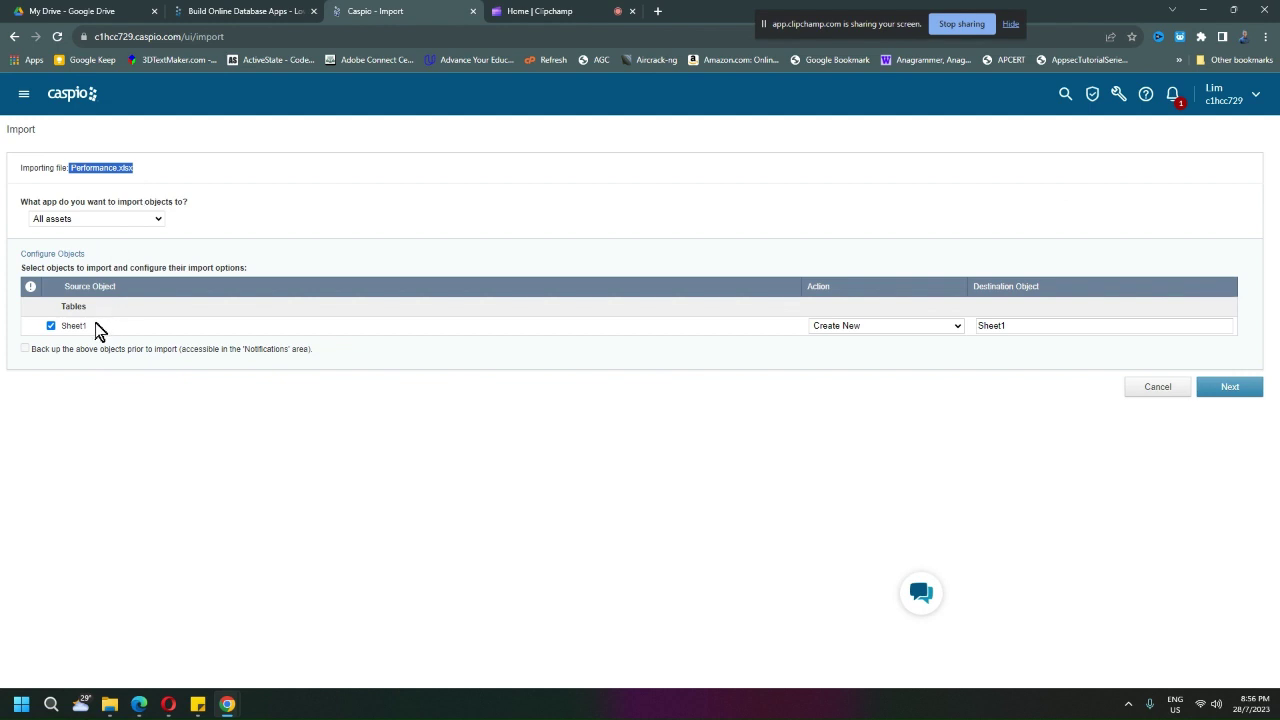
pyautogui.moveTo(97, 331); pyautogui.dragTo(66, 331)
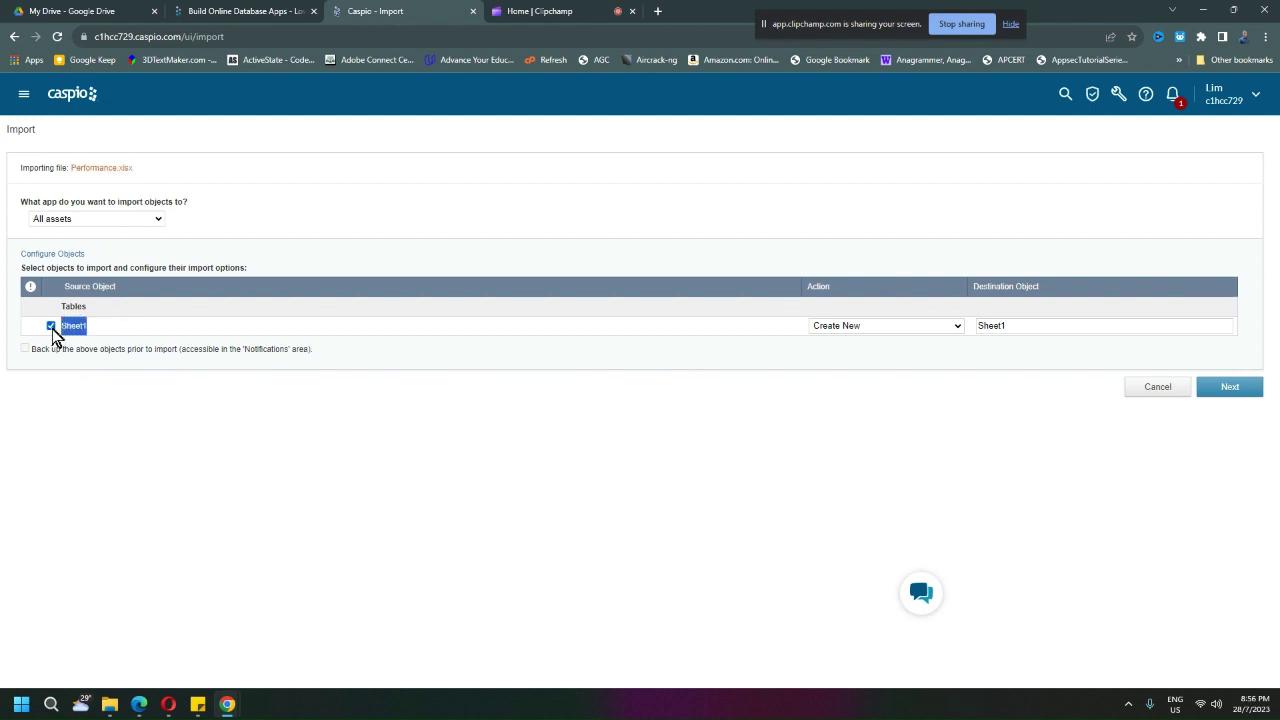
pyautogui.click(51, 327)
pyautogui.click(51, 327)
pyautogui.click(945, 331)
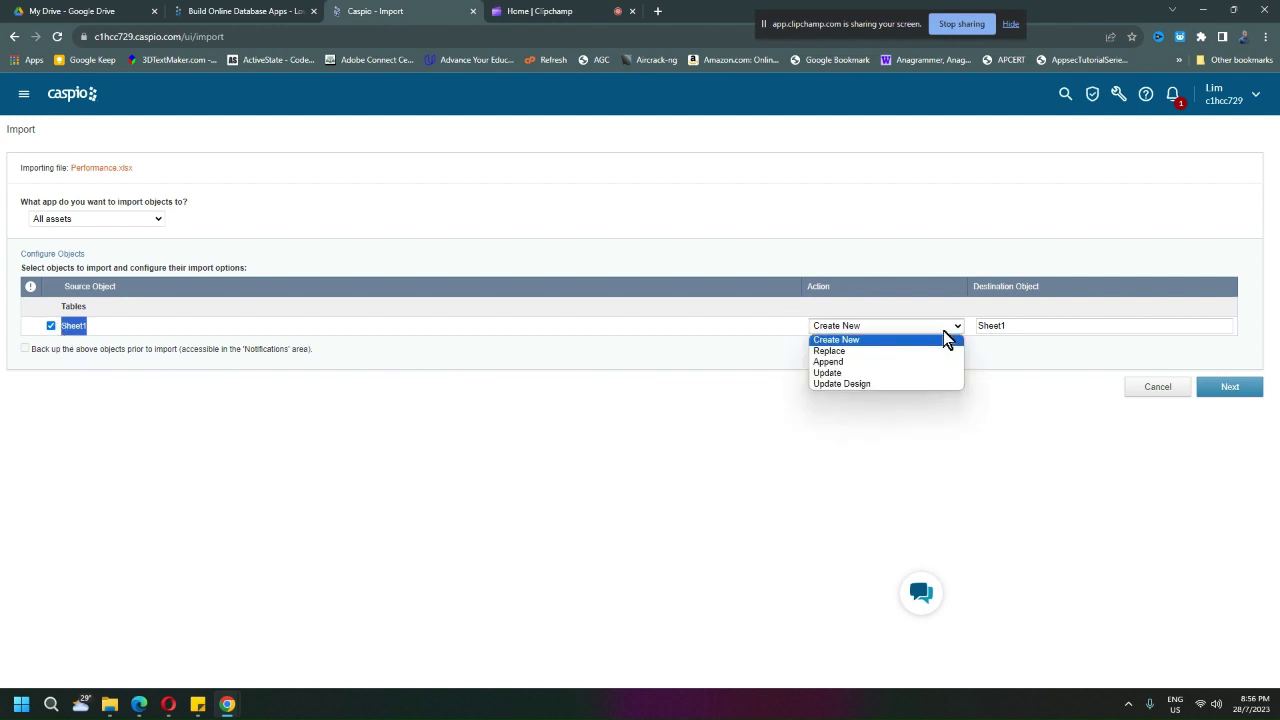
pyautogui.click(905, 343)
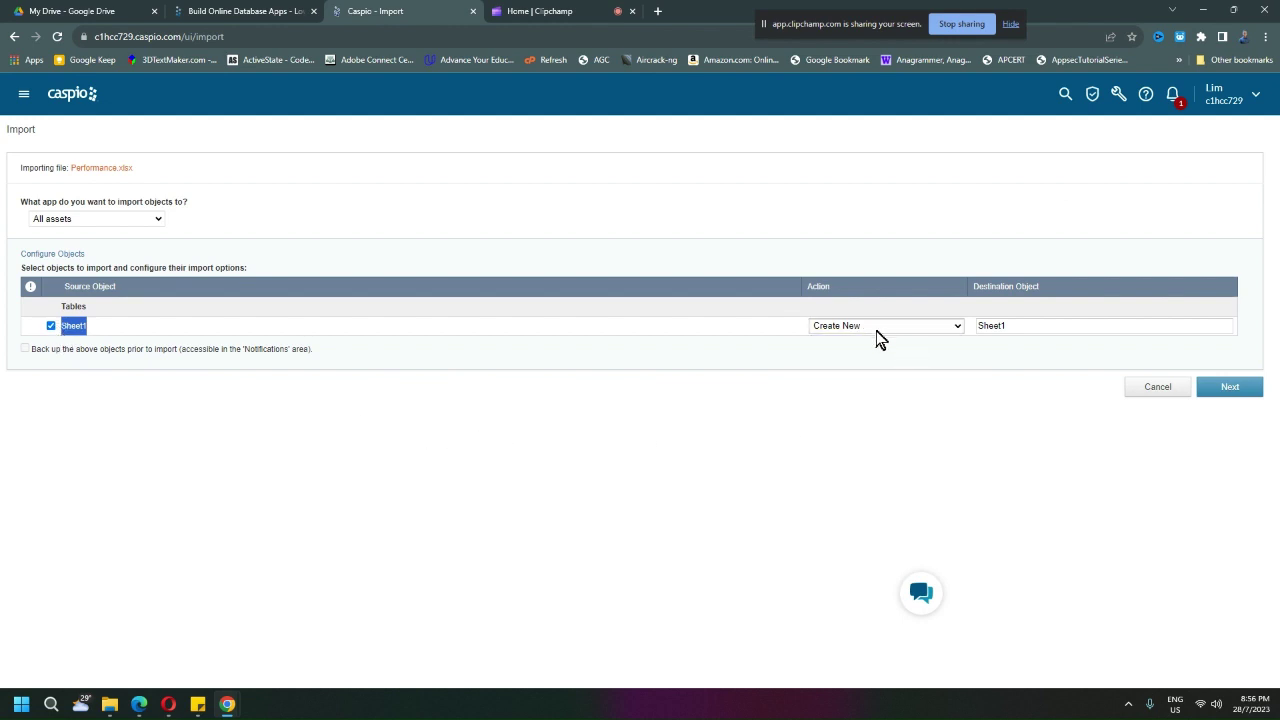
# Step: Name the destination object for Sheet1 Performance and proceed to the field configuration
pyautogui.moveTo(1016, 322); pyautogui.dragTo(981, 326)
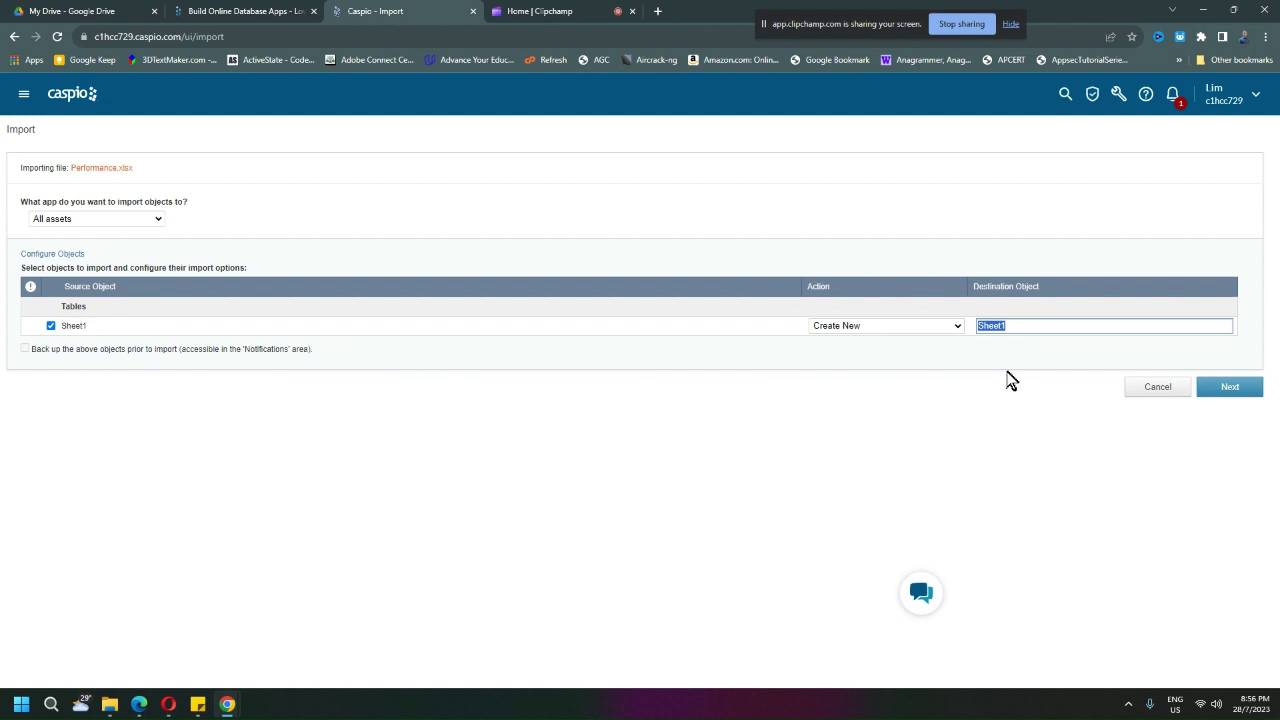
pyautogui.write('Performance')
pyautogui.click(1006, 326)
pyautogui.write('nce')
pyautogui.doubleClick(1005, 326)
pyautogui.click(1232, 389)
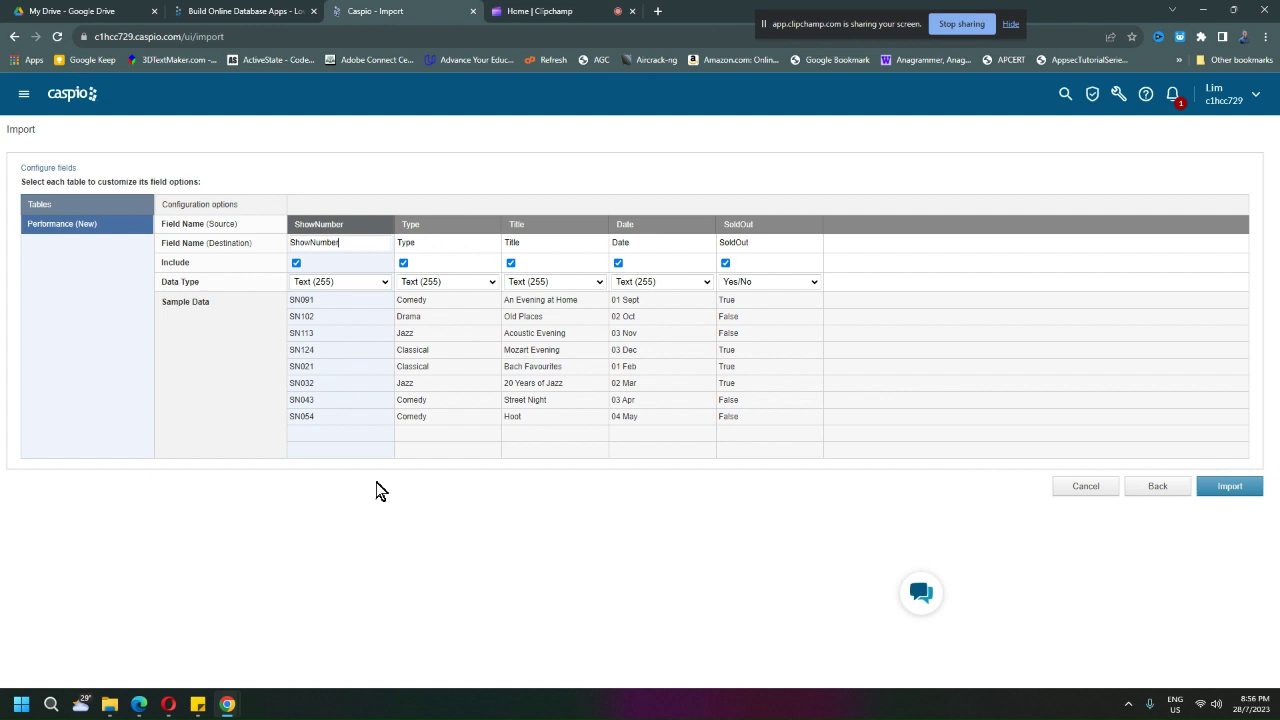
# Step: Review the destination field names, the inclusion settings and the data type options of the SoldOut field
pyautogui.click(345, 244)
pyautogui.doubleClick(310, 250)
pyautogui.click(618, 263)
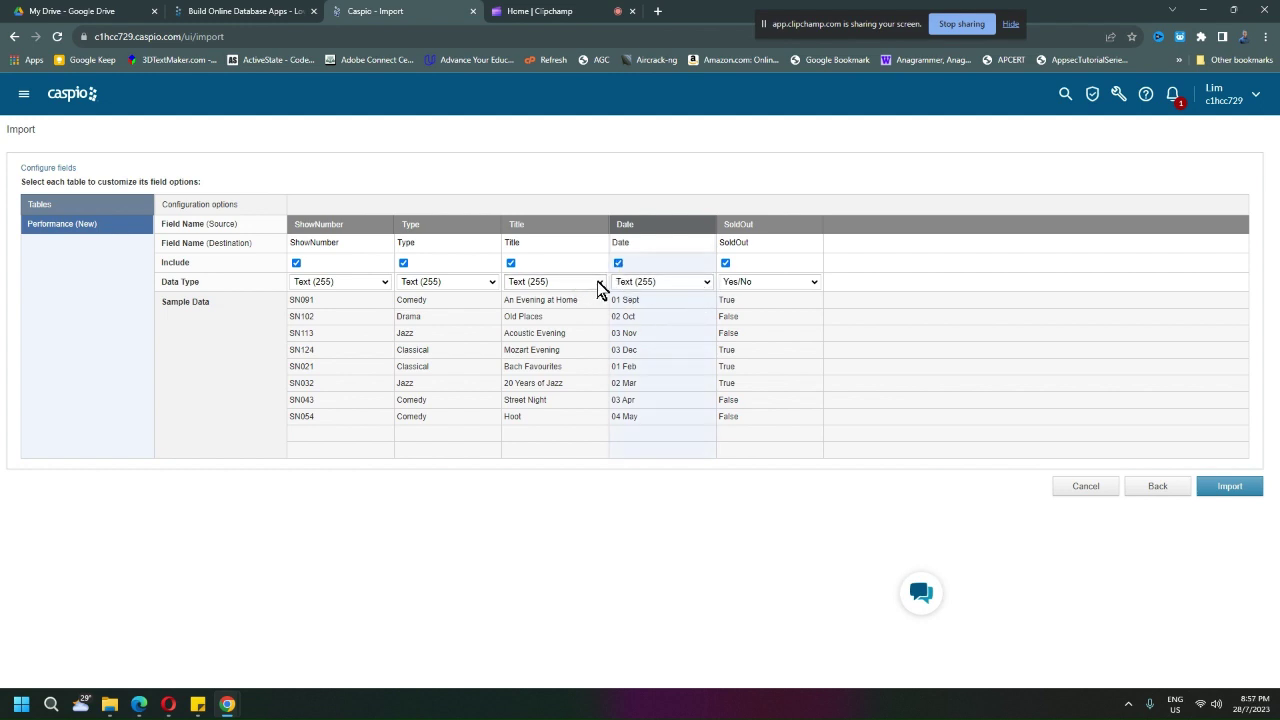
pyautogui.click(814, 284)
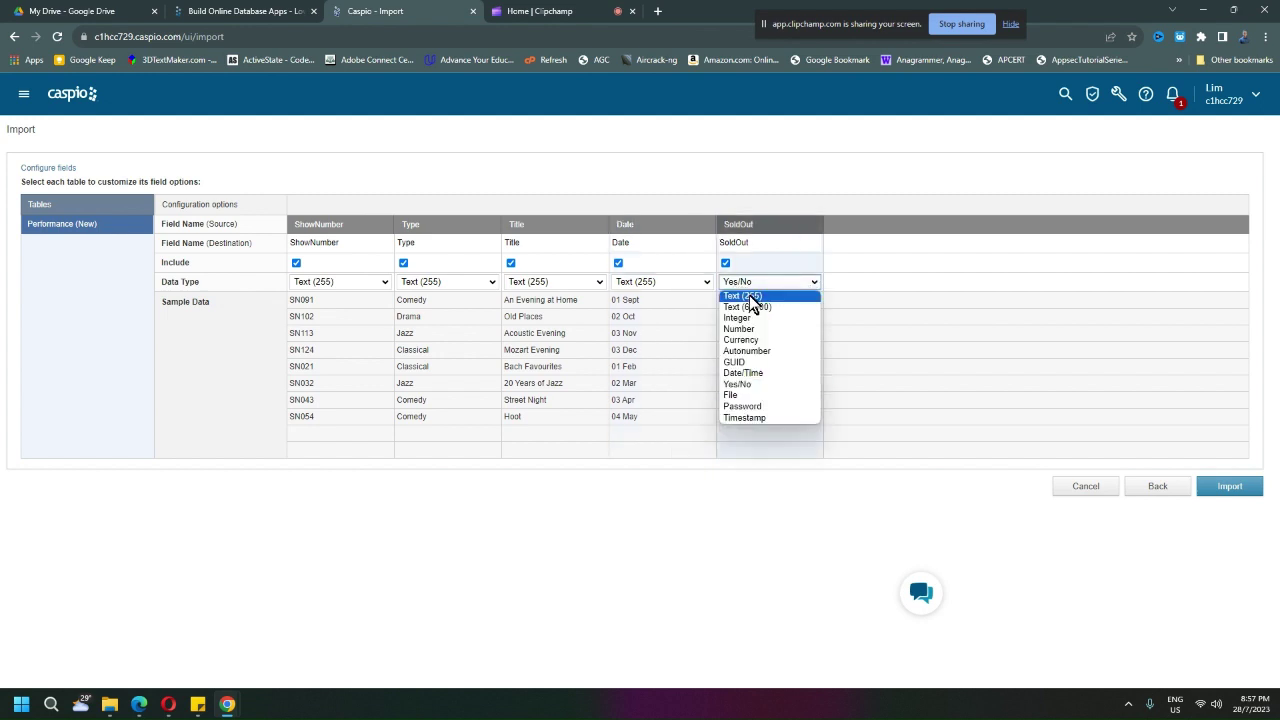
pyautogui.click(809, 282)
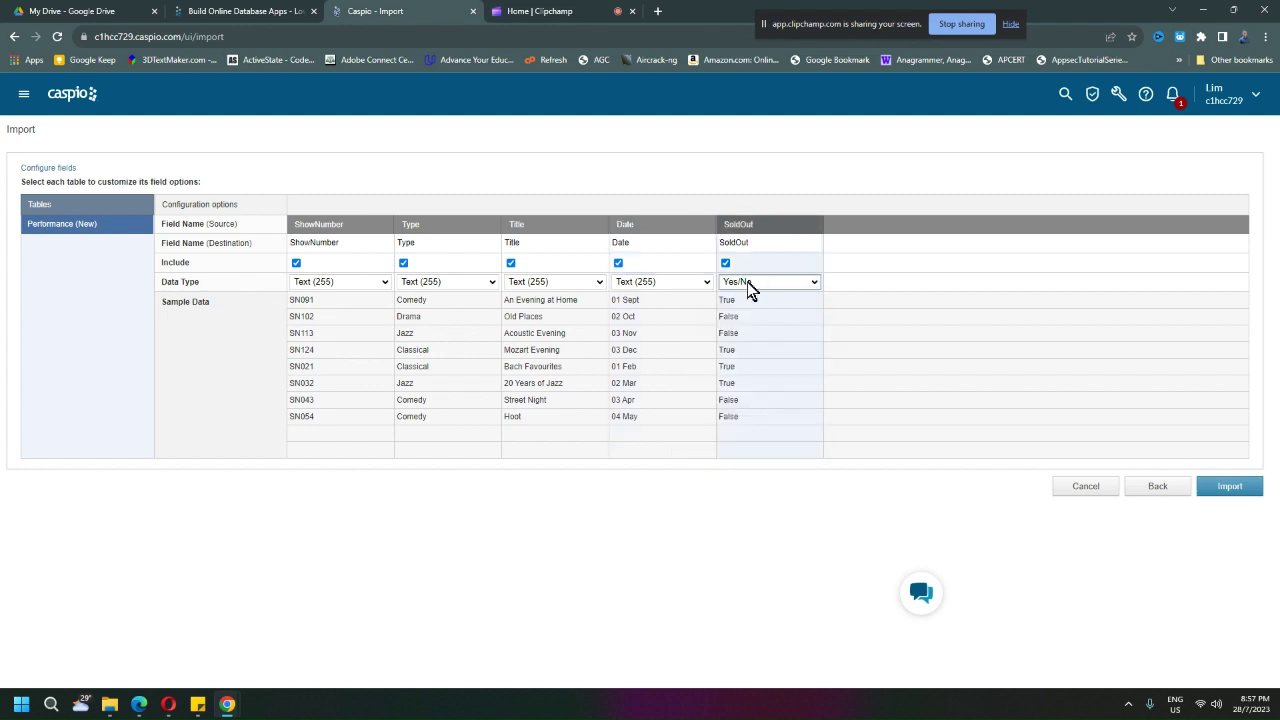
# Step: Try the Date/Time data type for the Date field and restore it to Text (255)
pyautogui.click(705, 284)
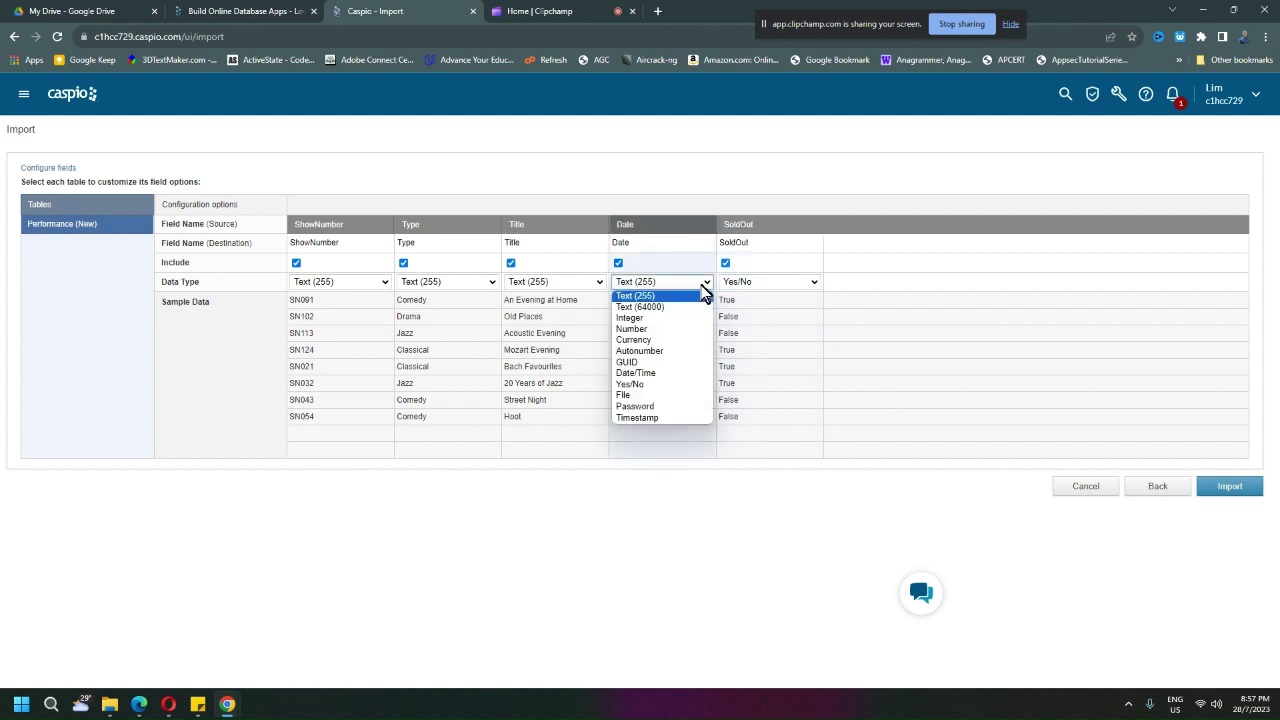
pyautogui.click(667, 372)
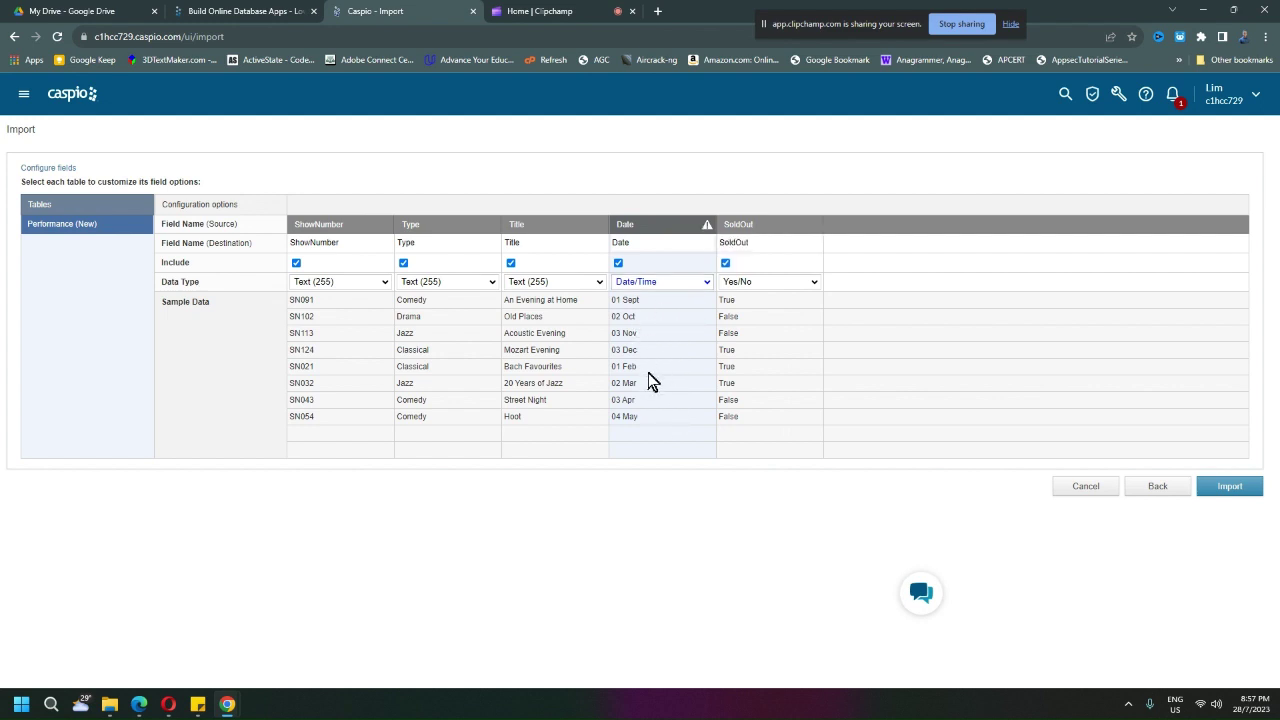
pyautogui.click(689, 280)
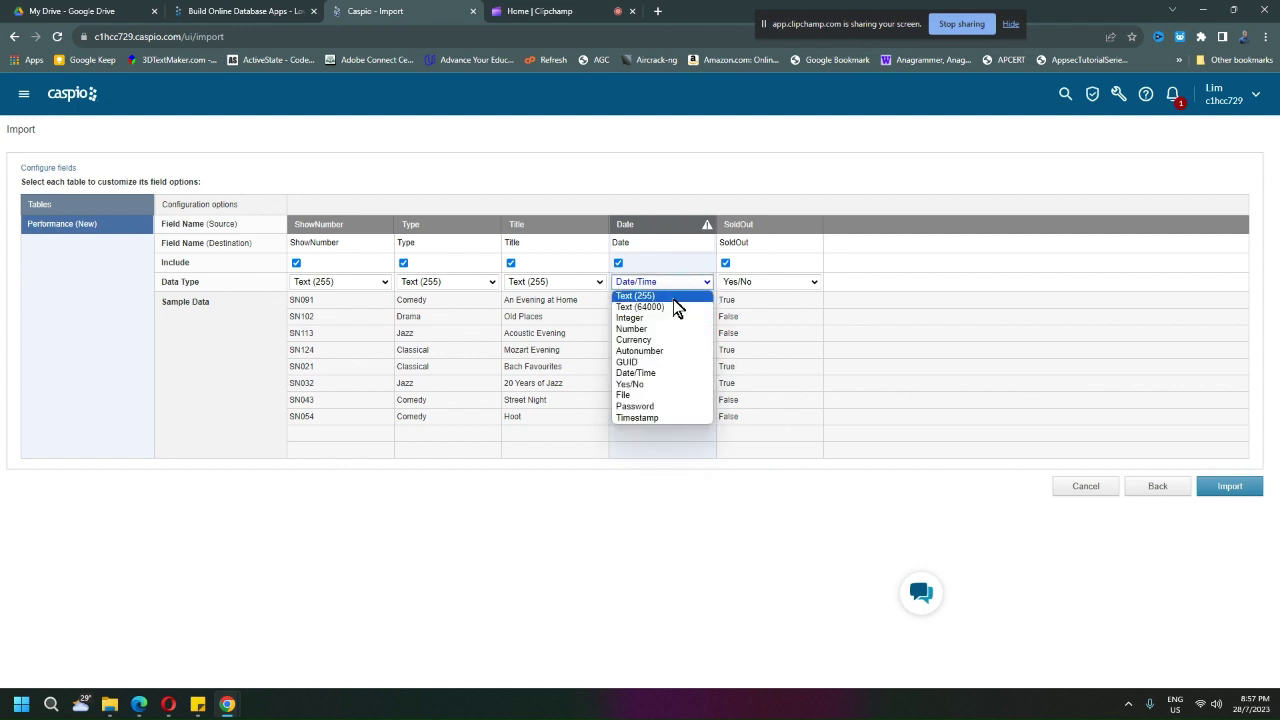
pyautogui.click(673, 299)
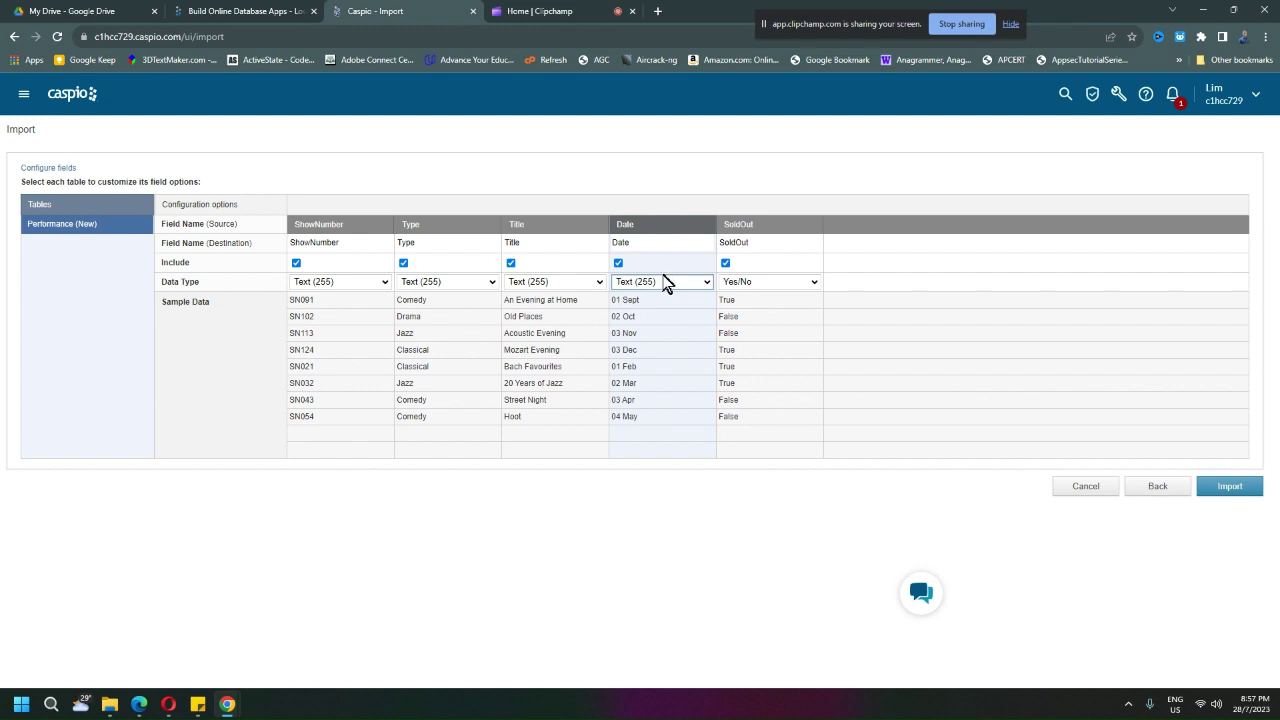
pyautogui.click(666, 281)
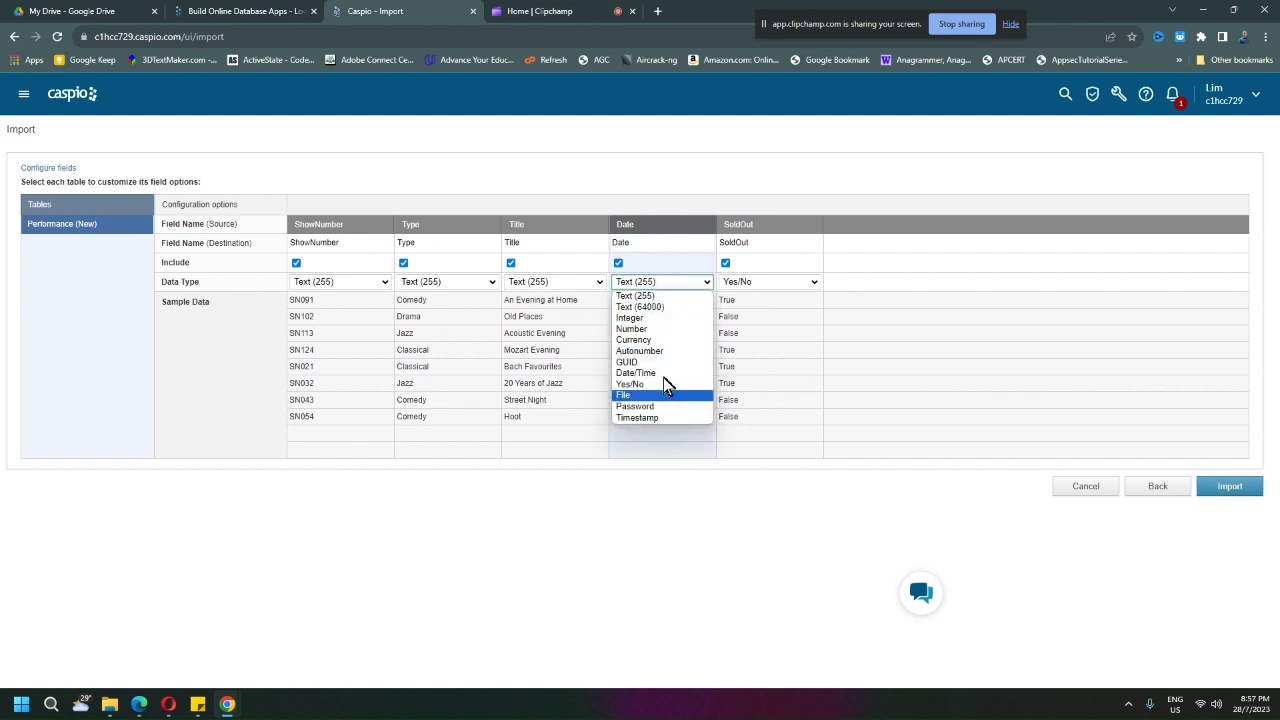
pyautogui.click(664, 287)
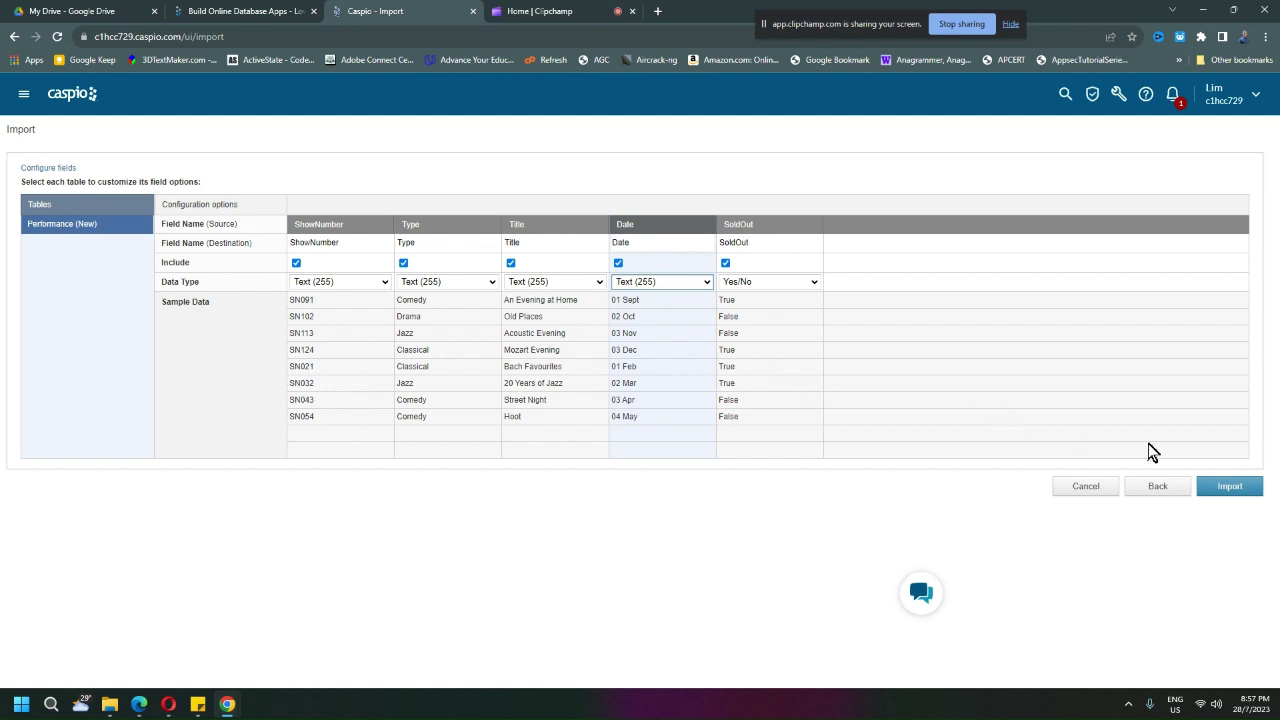
# Step: Import the Performance table with the configured fields, review the import details and close the summary
pyautogui.click(1228, 487)
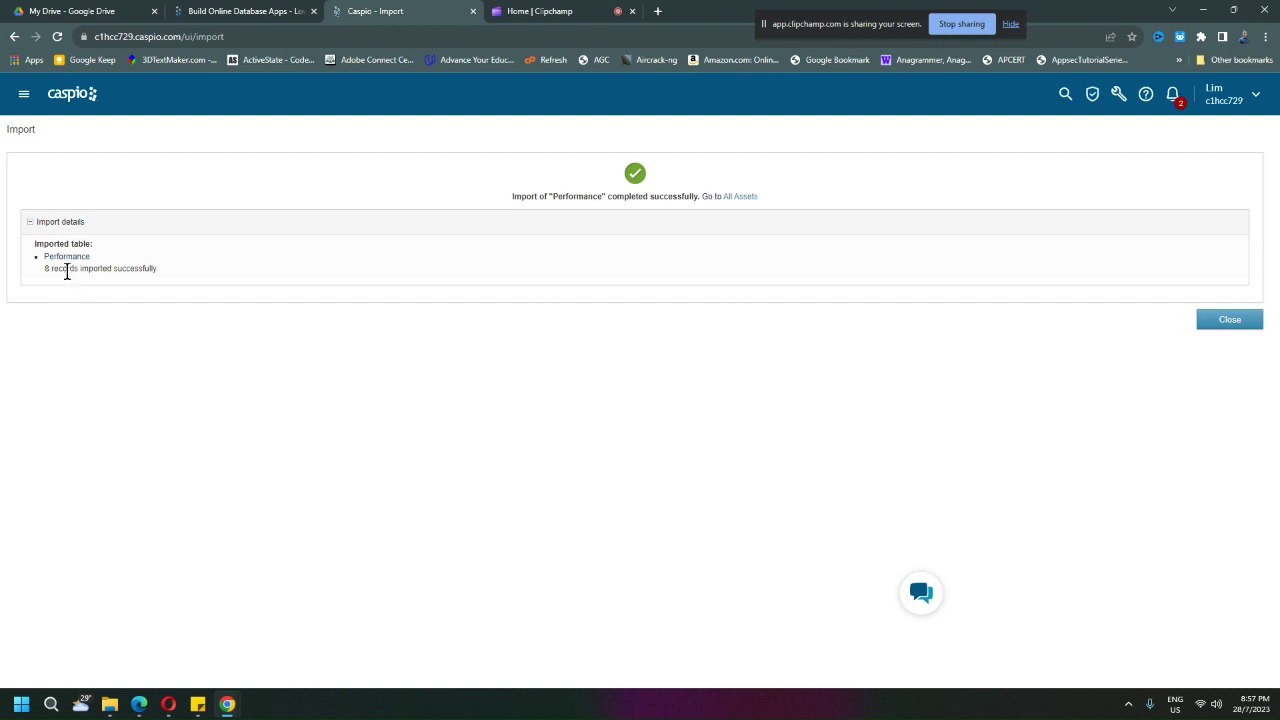
pyautogui.moveTo(44, 268); pyautogui.dragTo(163, 271)
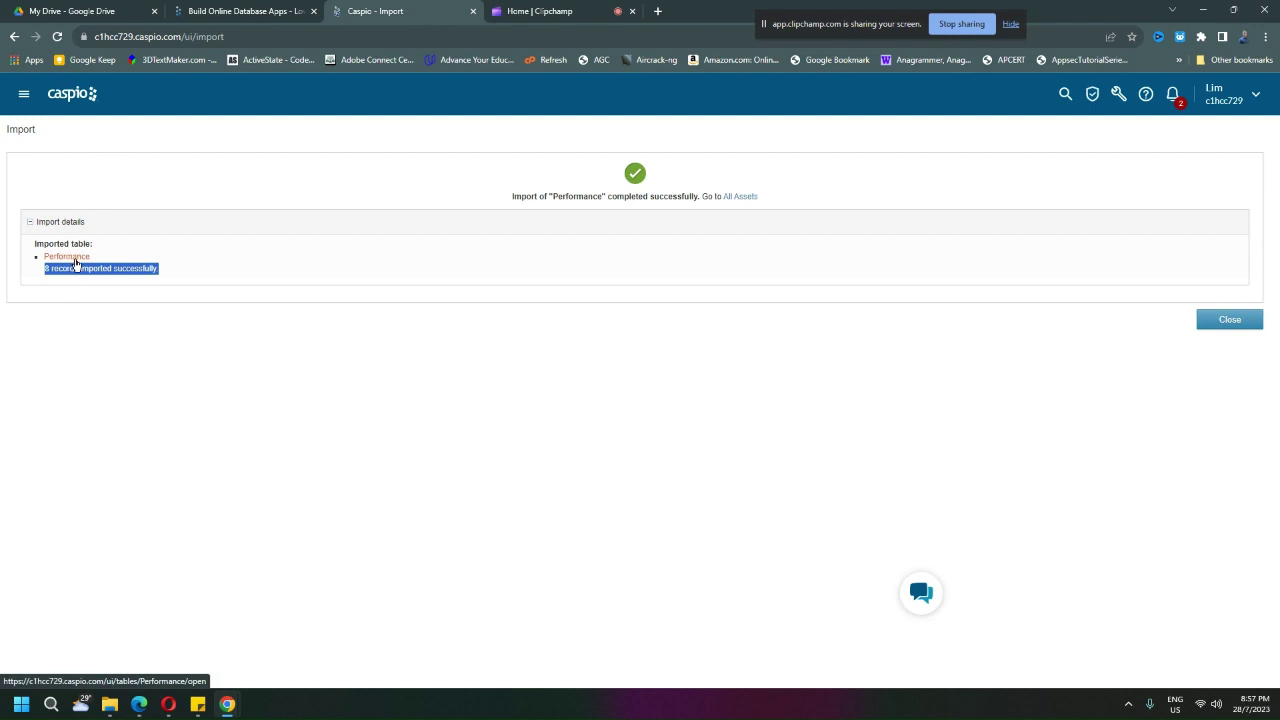
pyautogui.click(1212, 318)
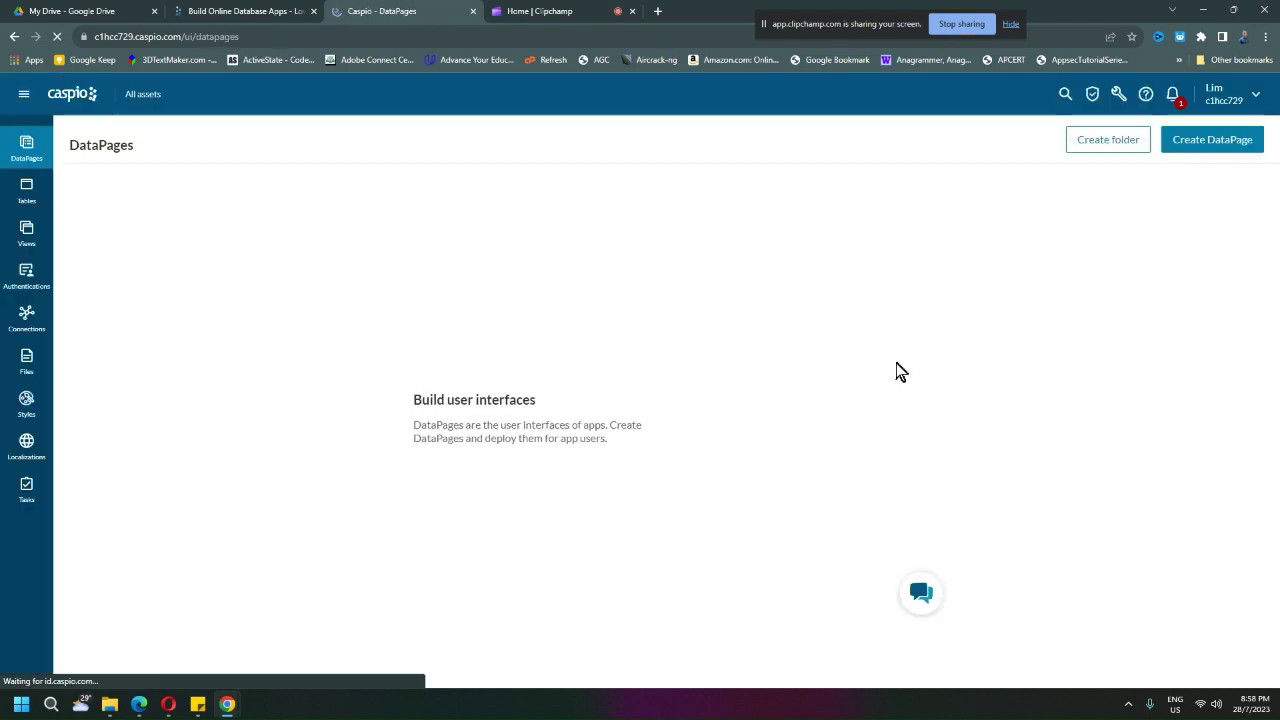
# Step: Open the datasheet of the imported Performance table from the list of tables
pyautogui.click(33, 197)
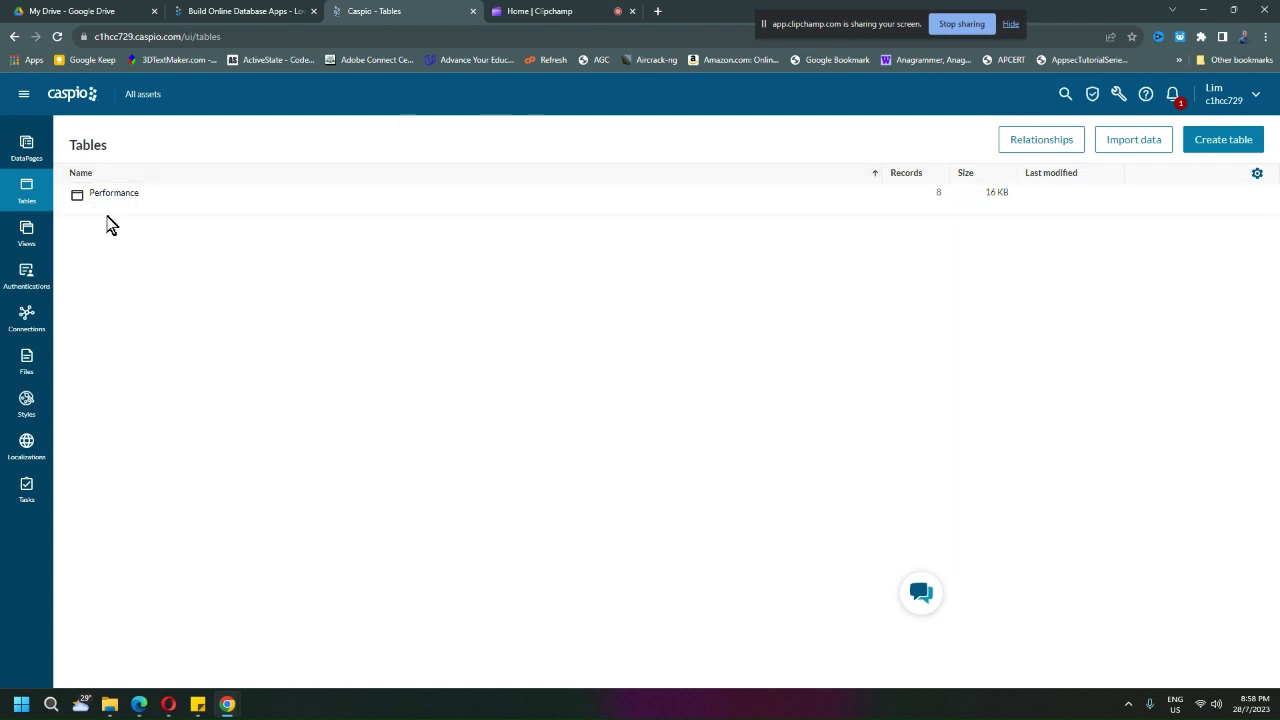
pyautogui.moveTo(78, 205)
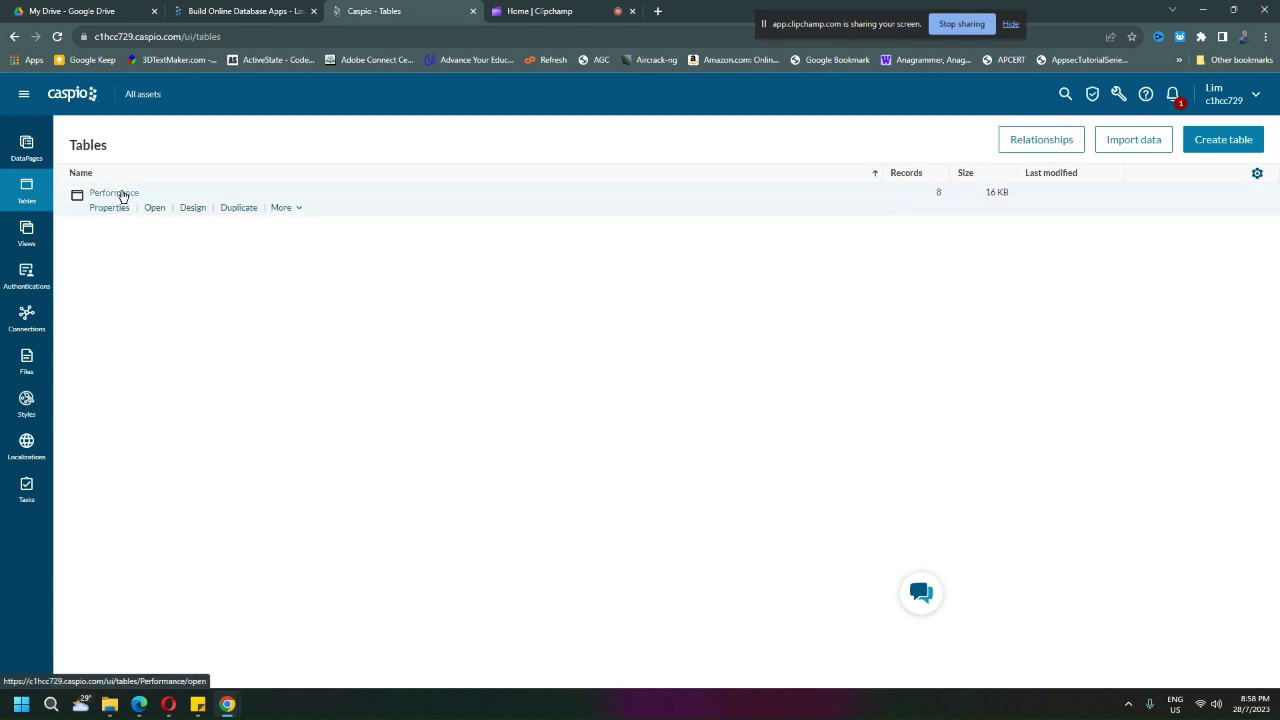
pyautogui.click(122, 194)
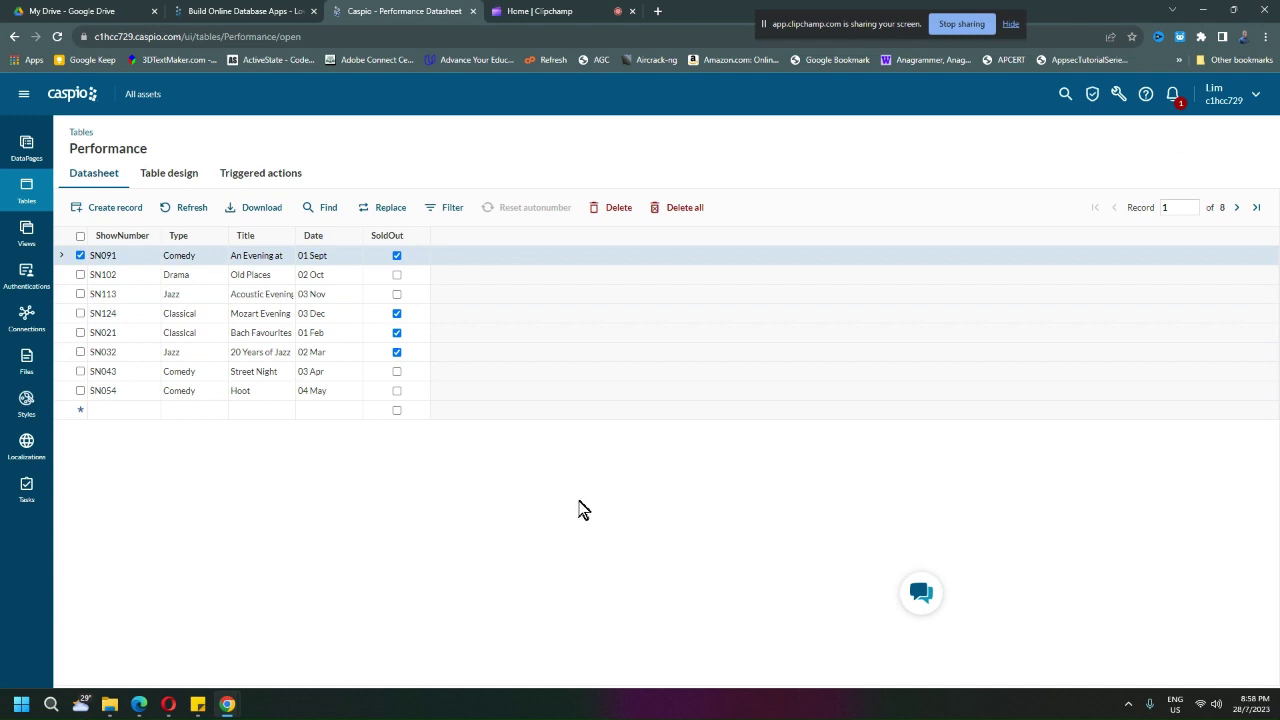
# Step: Check the account notifications and return from the home page to the Data section's table list
pyautogui.click(1173, 97)
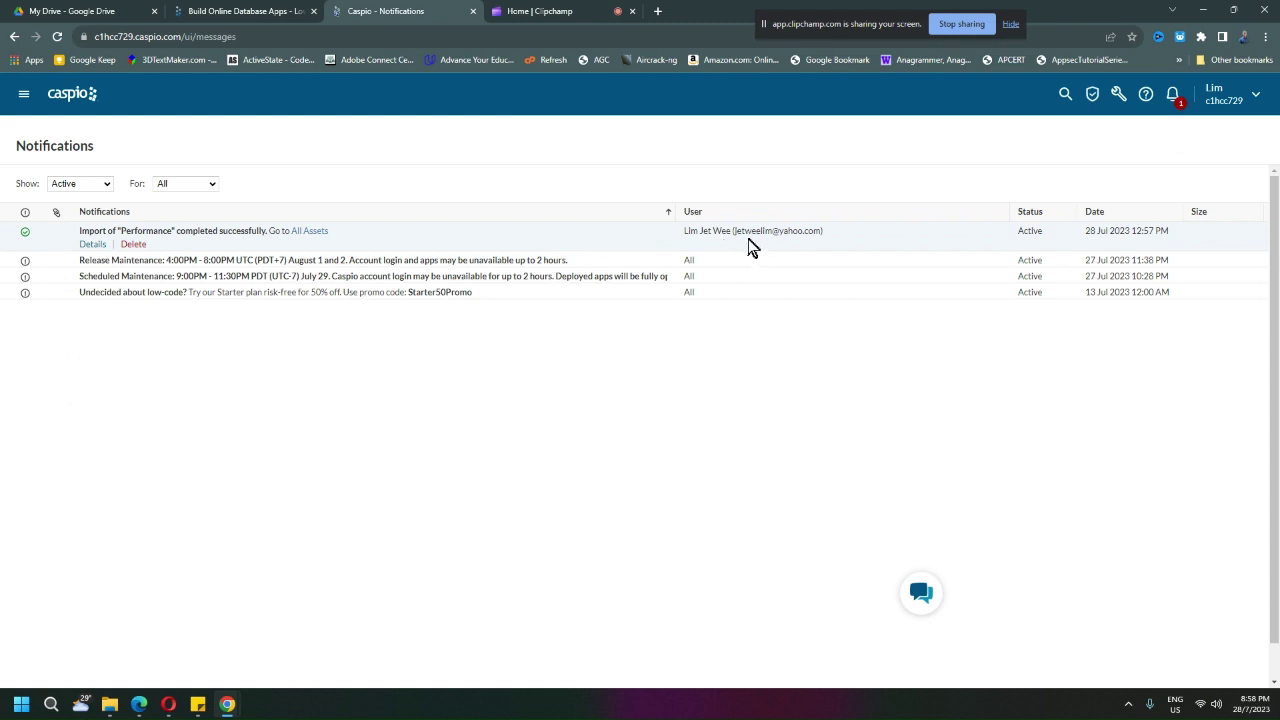
pyautogui.click(78, 95)
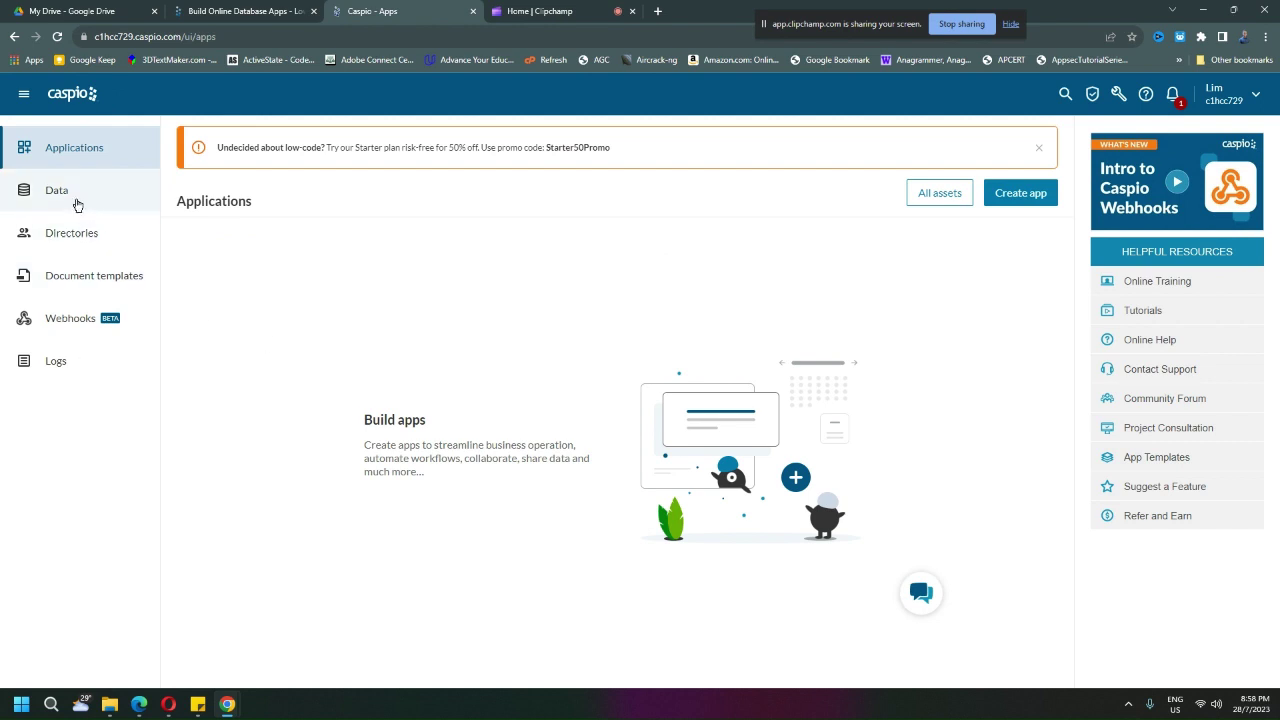
pyautogui.click(77, 203)
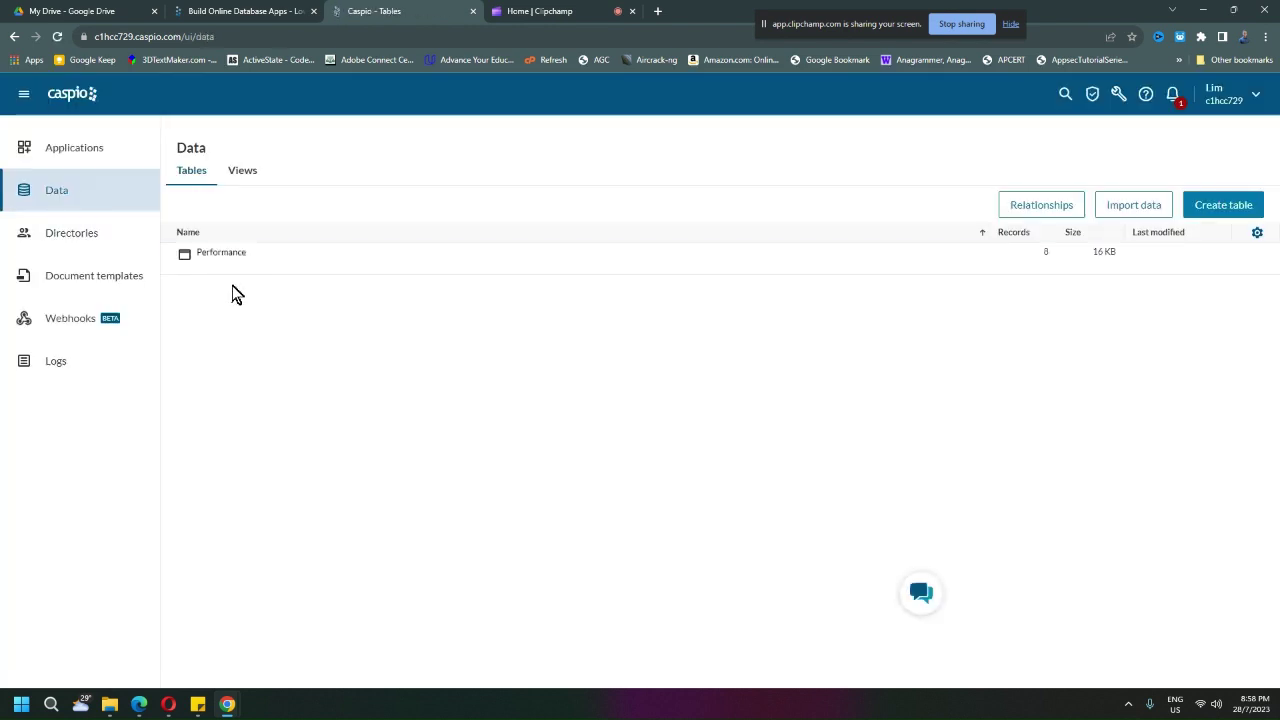
pyautogui.moveTo(305, 258)
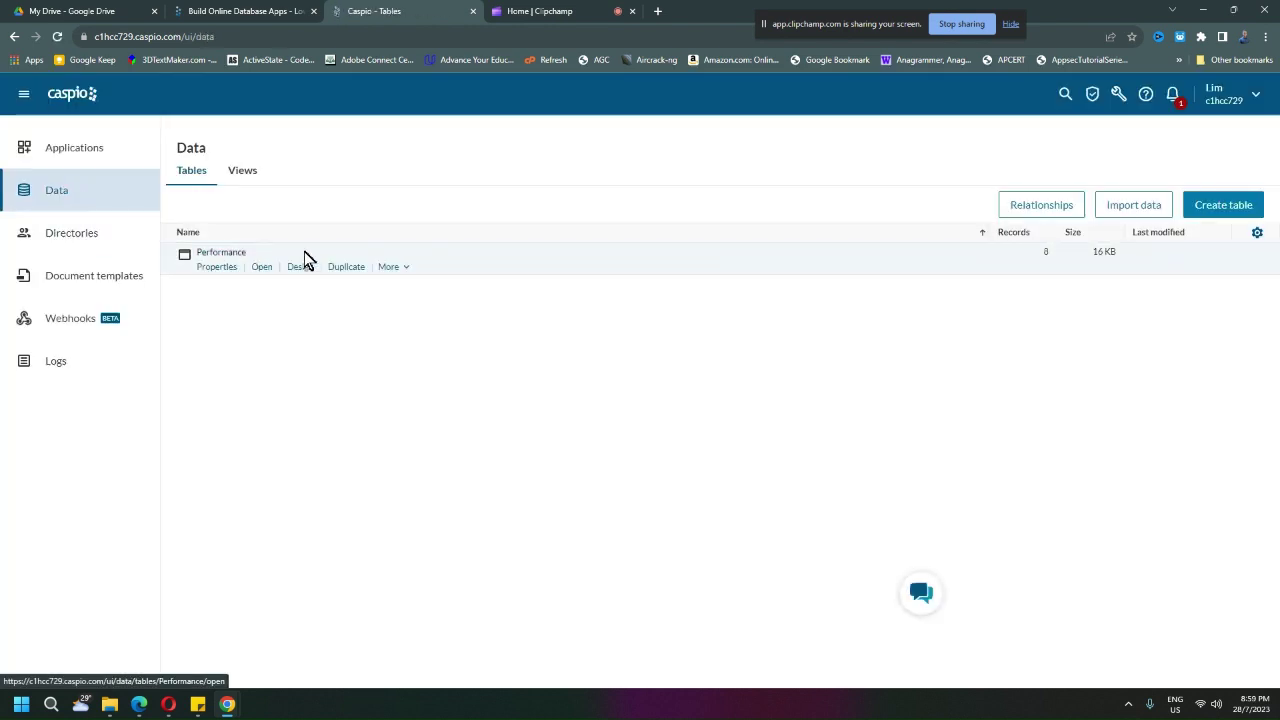